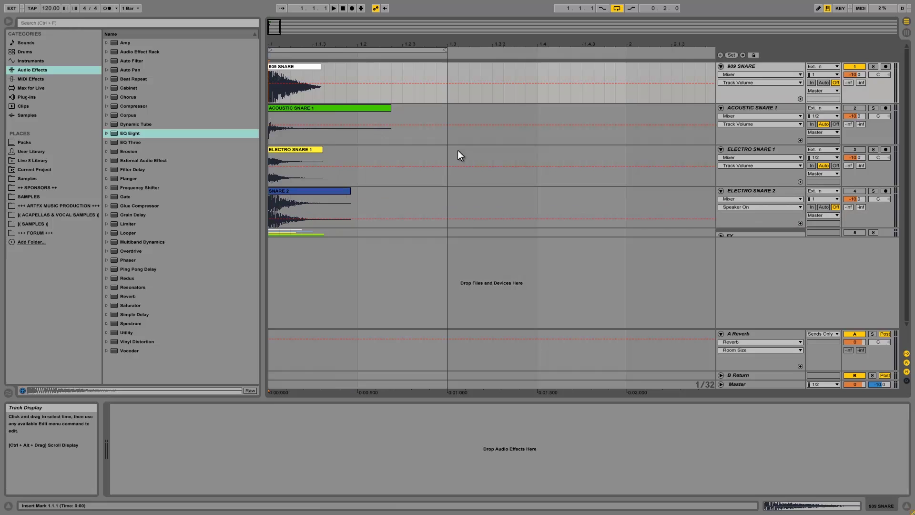
# Move the ACOUSTIC SNARE 1 track below ELECTRO SNARE 2 in the arrangement.
pyautogui.moveTo(761, 105); pyautogui.dragTo(754, 223)
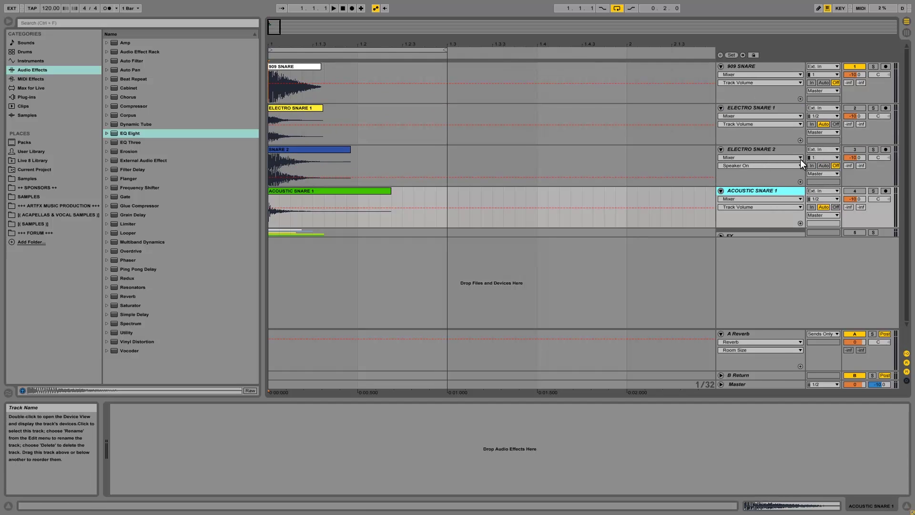
# Audition the 909 SNARE, ELECTRO SNARE 1, ELECTRO SNARE 2 and ACOUSTIC SNARE 1 tracks one after another in solo.
pyautogui.click(771, 69)
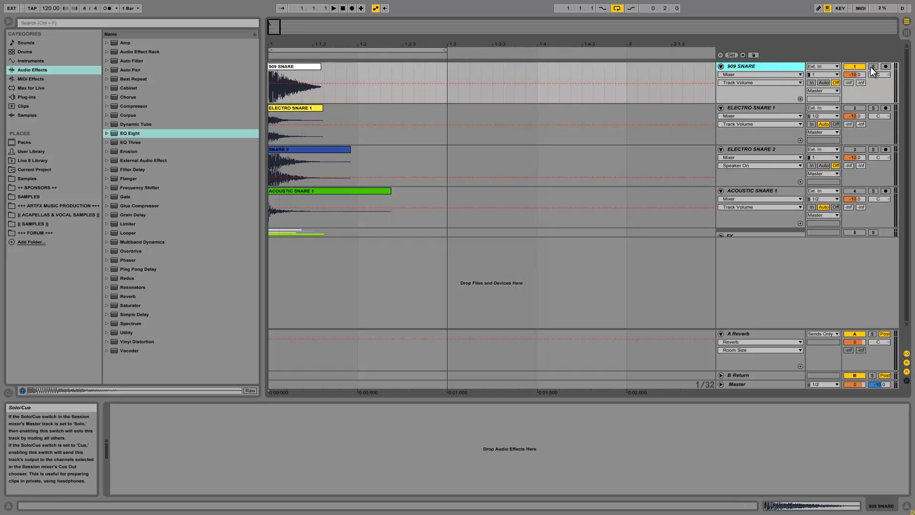
pyautogui.click(872, 66)
pyautogui.press('space')
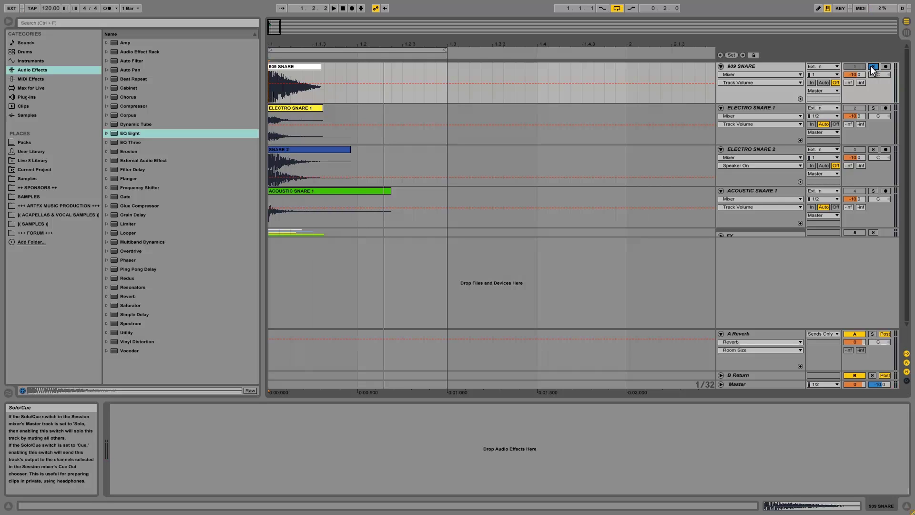
pyautogui.click(873, 108)
pyautogui.click(763, 109)
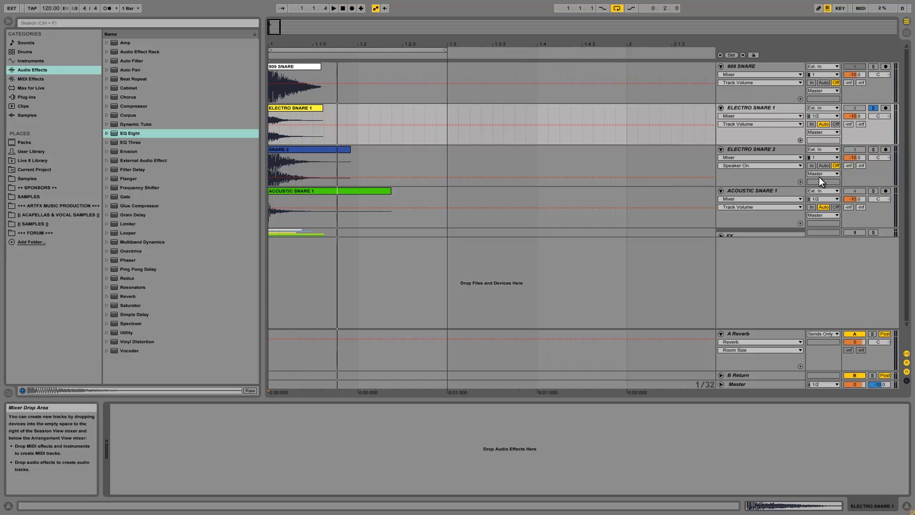
pyautogui.click(871, 149)
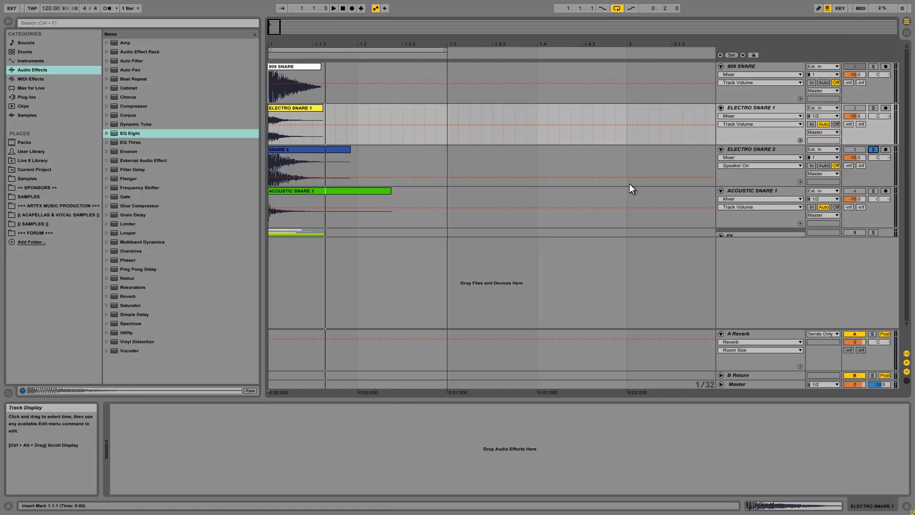
pyautogui.click(753, 188)
pyautogui.click(867, 190)
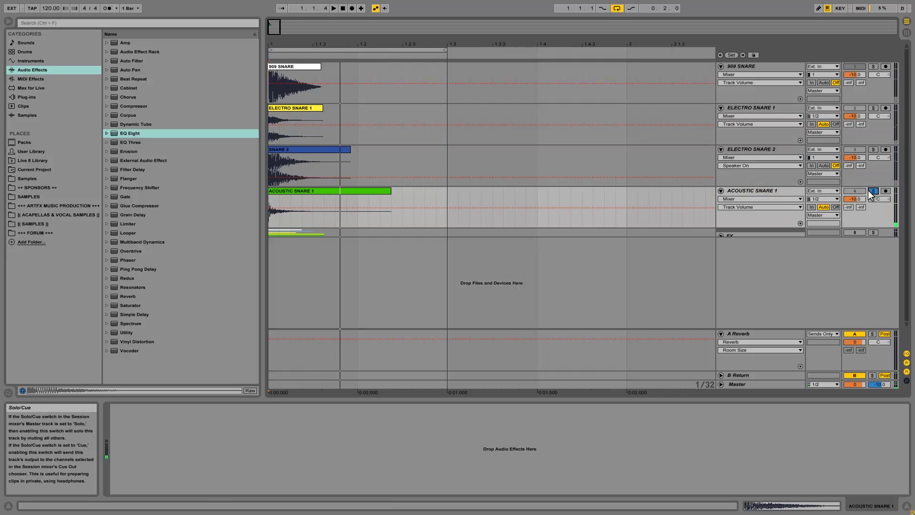
pyautogui.press('space')
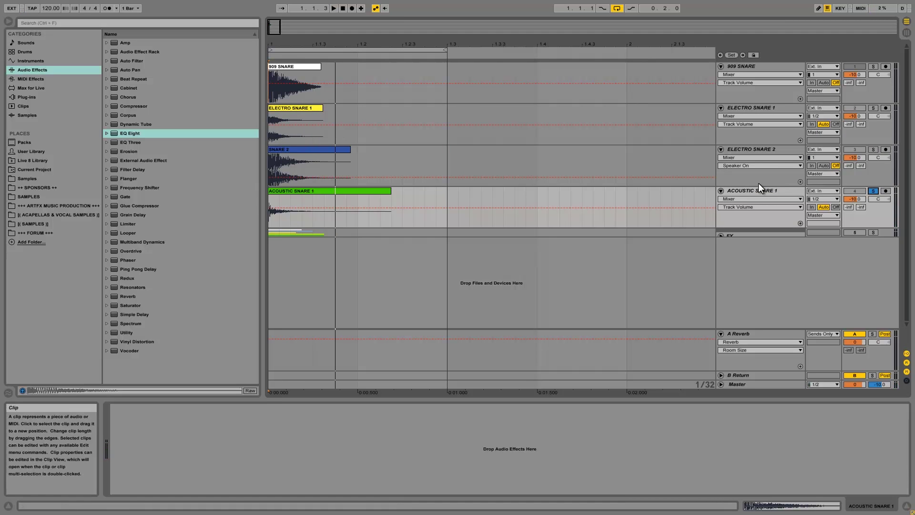
# Solo the 909 SNARE track and add an EQ Eight with band 1 as a 12 dB low cut at about 432 Hz, Q 0.47.
pyautogui.click(742, 67)
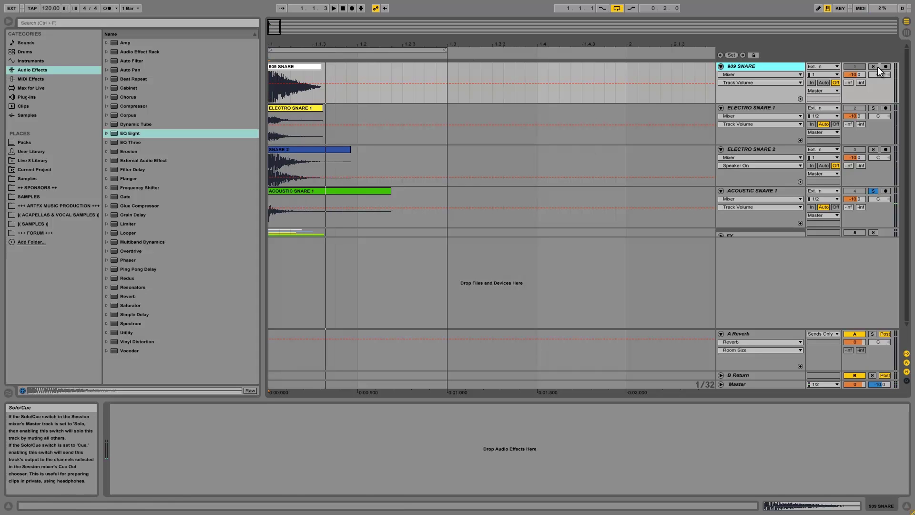
pyautogui.click(876, 67)
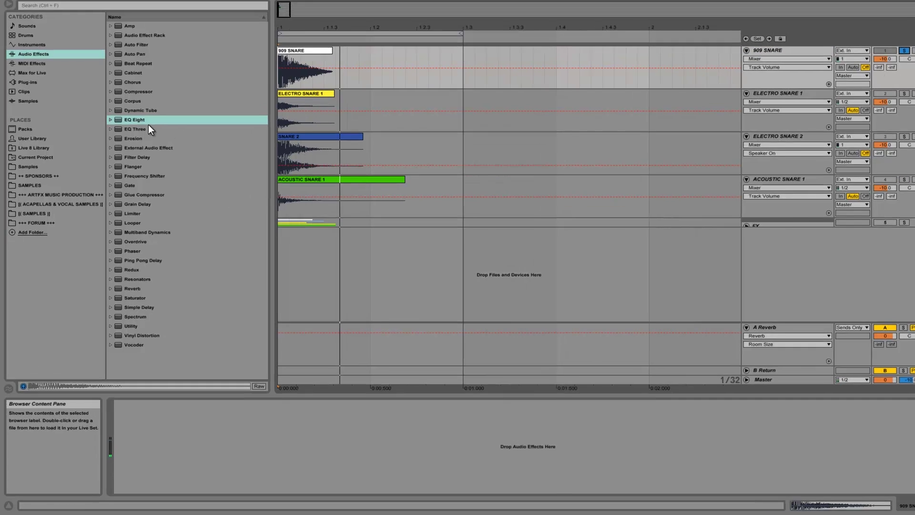
pyautogui.moveTo(139, 134); pyautogui.dragTo(223, 436)
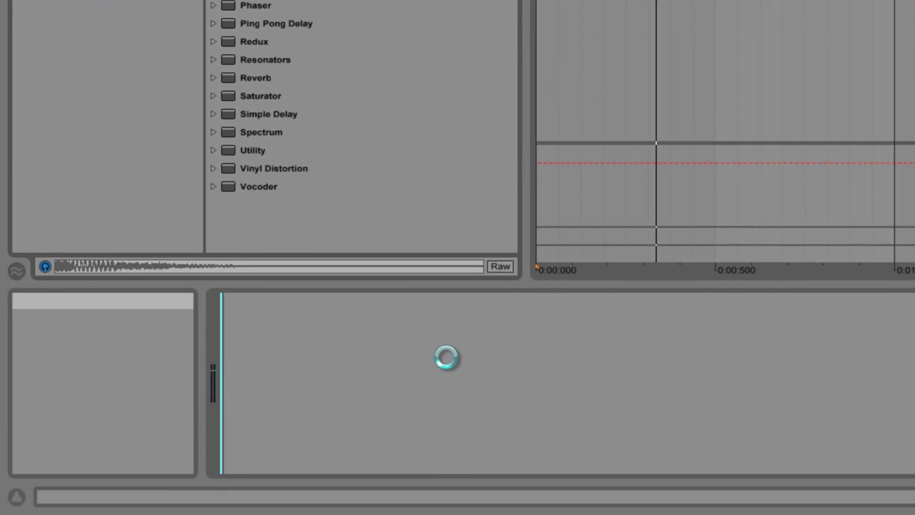
pyautogui.click(296, 450)
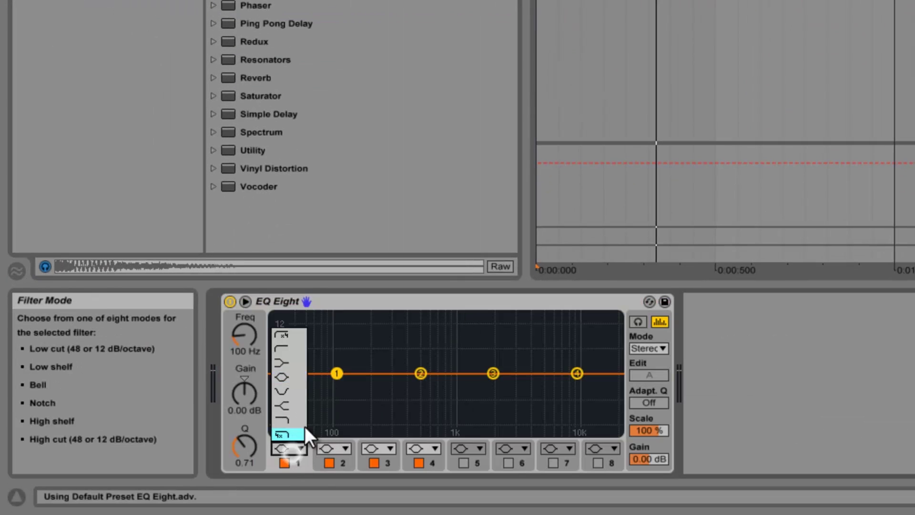
pyautogui.click(285, 347)
pyautogui.moveTo(338, 392); pyautogui.dragTo(407, 388)
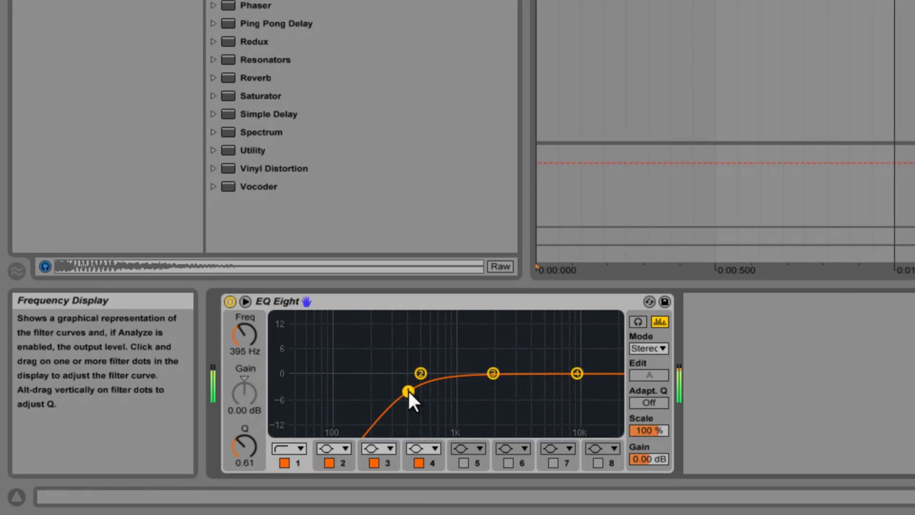
pyautogui.moveTo(408, 391)
pyautogui.mouseDown()
pyautogui.moveTo(468, 389)
pyautogui.moveTo(413, 396)
pyautogui.mouseUp()
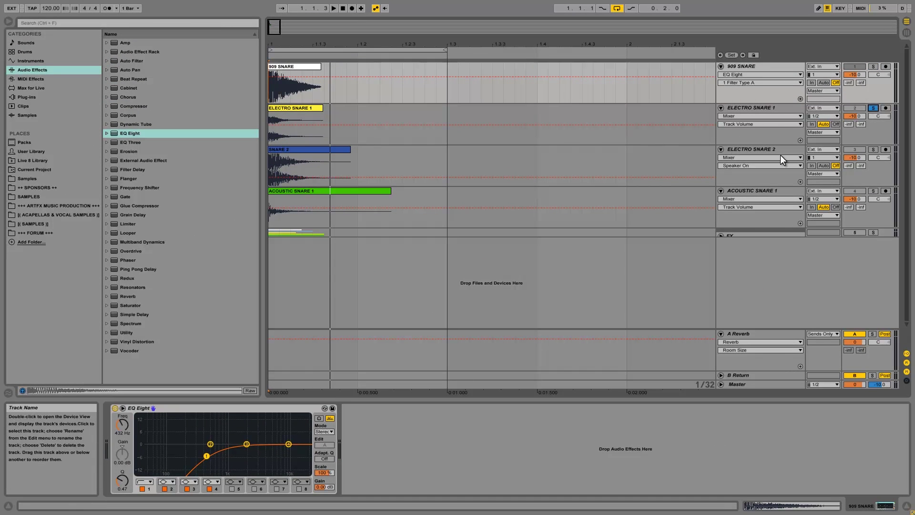
# Solo ELECTRO SNARE 2 and add an EQ Eight with band 4 cutting about 7.56 dB around 11.4 kHz.
pyautogui.click(873, 150)
pyautogui.press('space')
pyautogui.press('space')
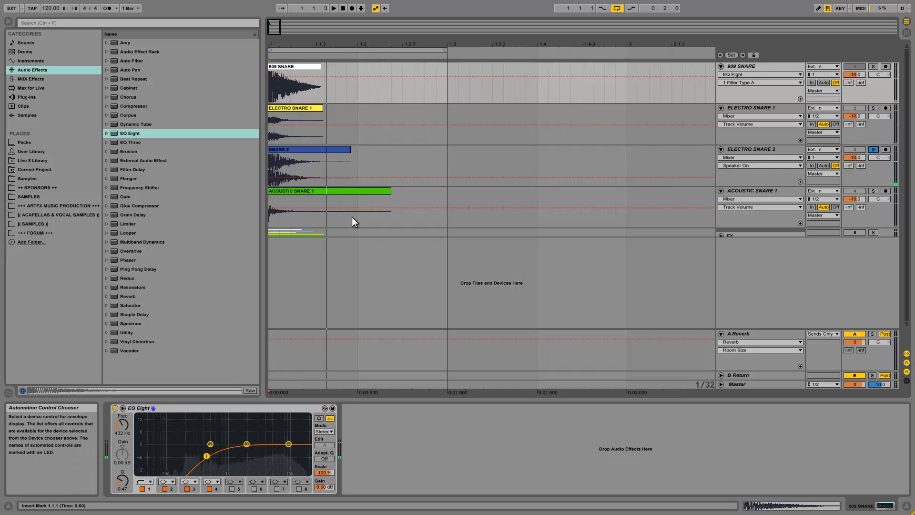
pyautogui.click(124, 134)
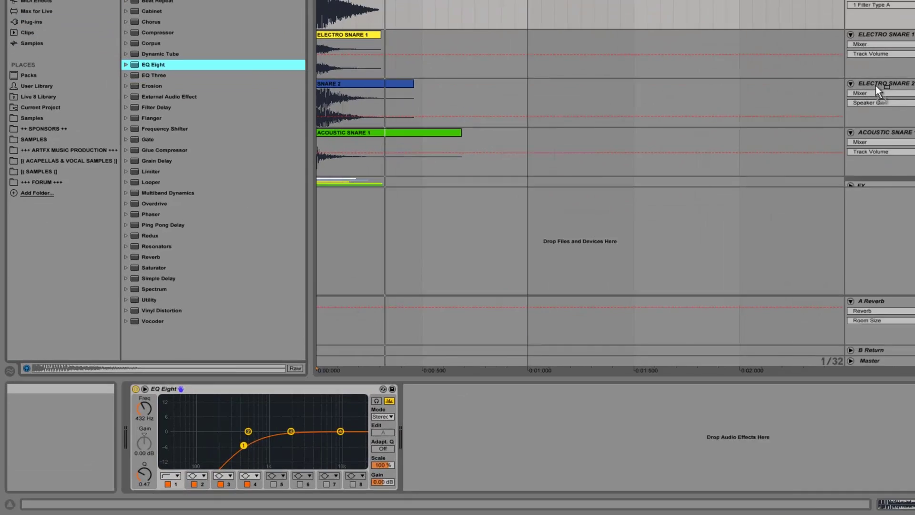
pyautogui.moveTo(876, 84); pyautogui.dragTo(357, 408)
pyautogui.press('space')
pyautogui.moveTo(576, 374); pyautogui.dragTo(585, 404)
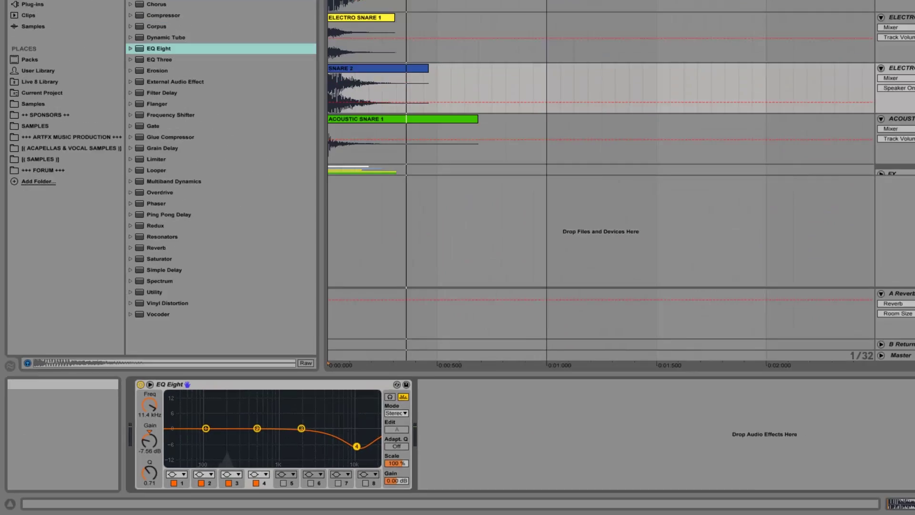
# Leave only 909 SNARE and ELECTRO SNARE 2 active without solo and lower the 909 SNARE volume to -14.4 dB.
pyautogui.click(871, 150)
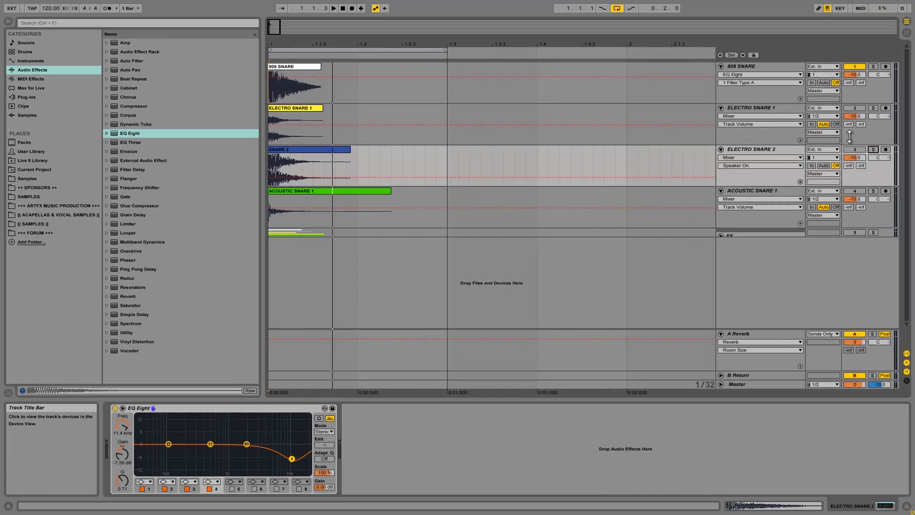
pyautogui.click(862, 150)
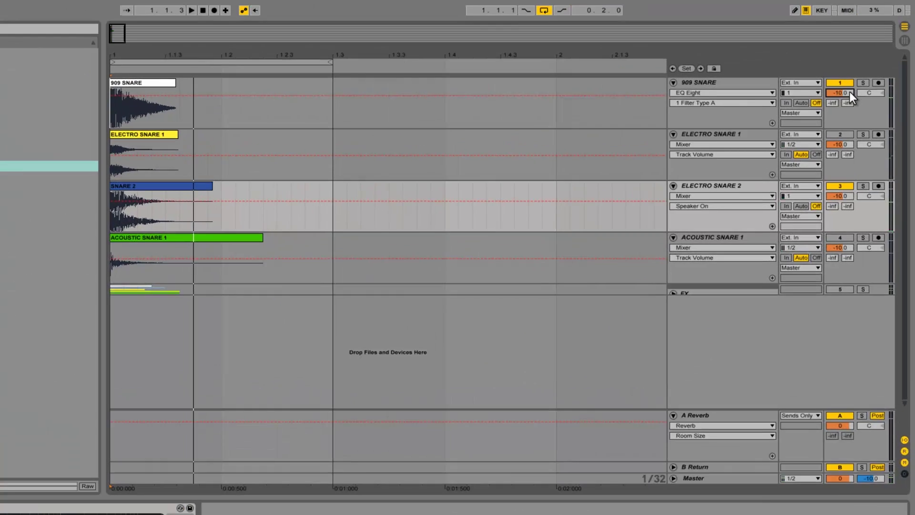
pyautogui.moveTo(850, 92); pyautogui.dragTo(851, 95)
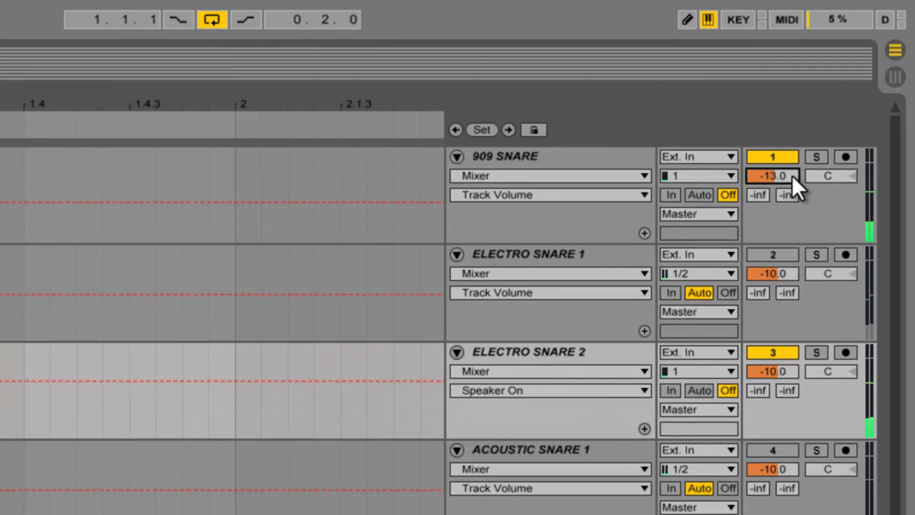
pyautogui.moveTo(791, 175); pyautogui.dragTo(794, 179)
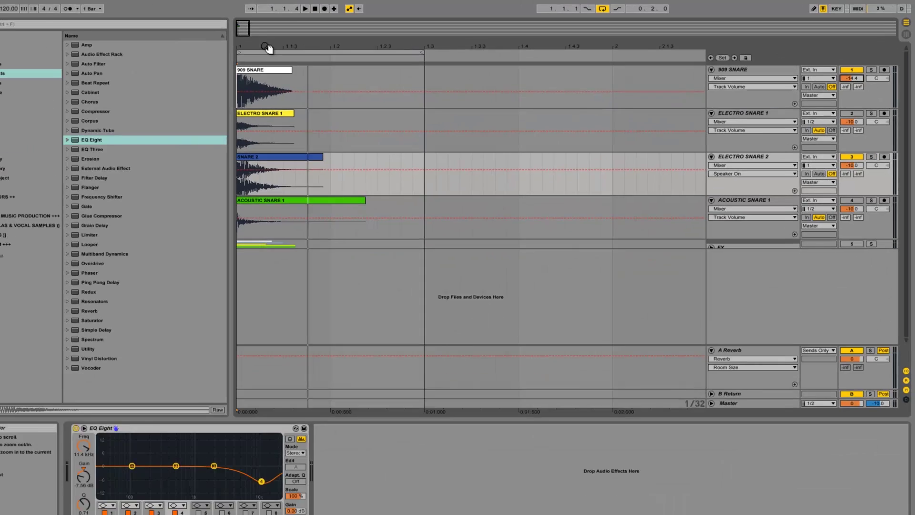
# Shorten the 909 SNARE and SNARE 2 clips so that both end at 1.1.3.
pyautogui.moveTo(297, 42); pyautogui.dragTo(296, 41)
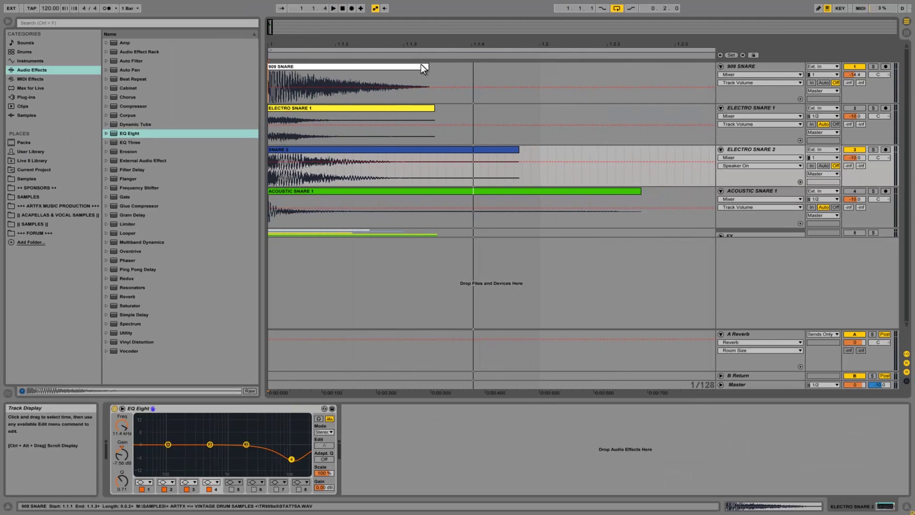
pyautogui.moveTo(426, 66); pyautogui.dragTo(400, 68)
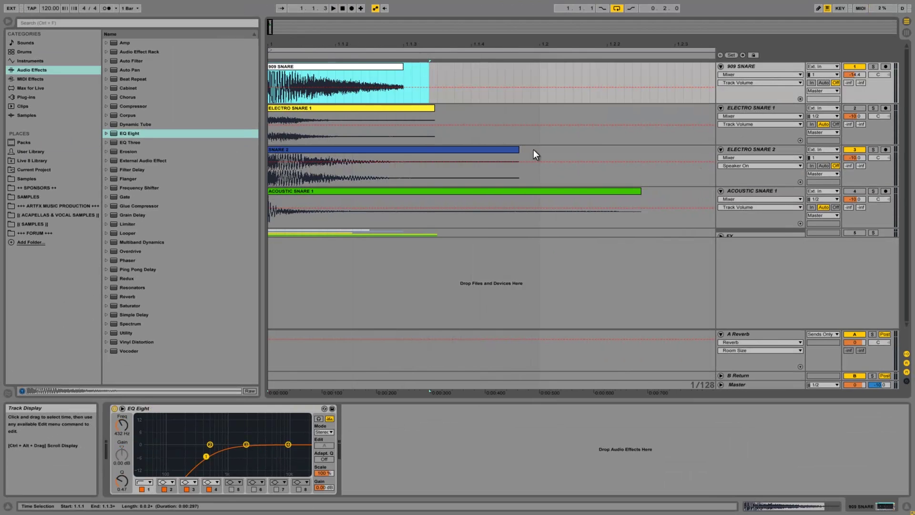
pyautogui.moveTo(518, 149); pyautogui.dragTo(410, 154)
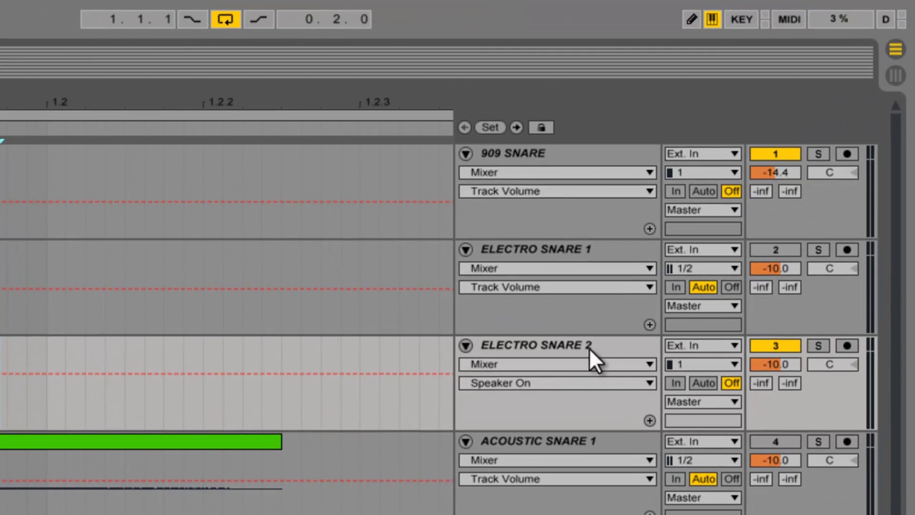
# Show the fades on ELECTRO SNARE 2 and 909 SNARE and shape long curved fade-outs on both clips.
pyautogui.click(535, 364)
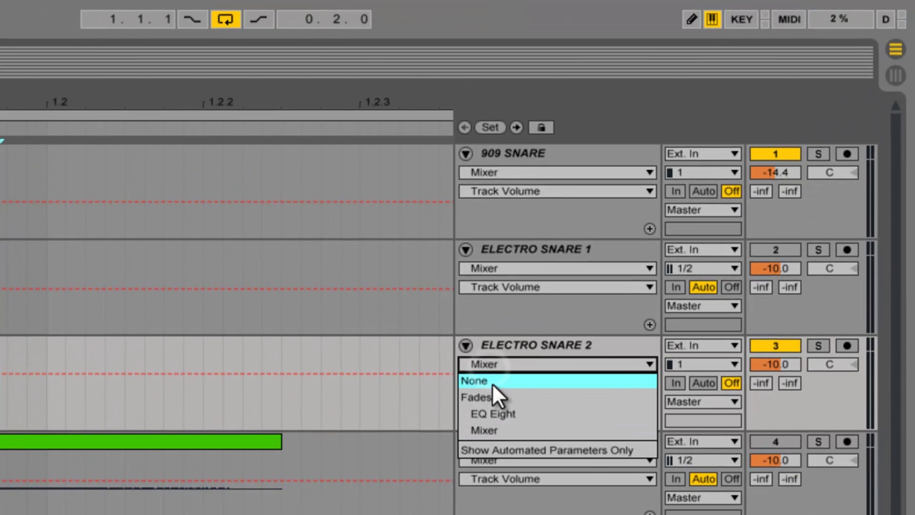
pyautogui.click(487, 395)
pyautogui.click(509, 170)
pyautogui.click(498, 206)
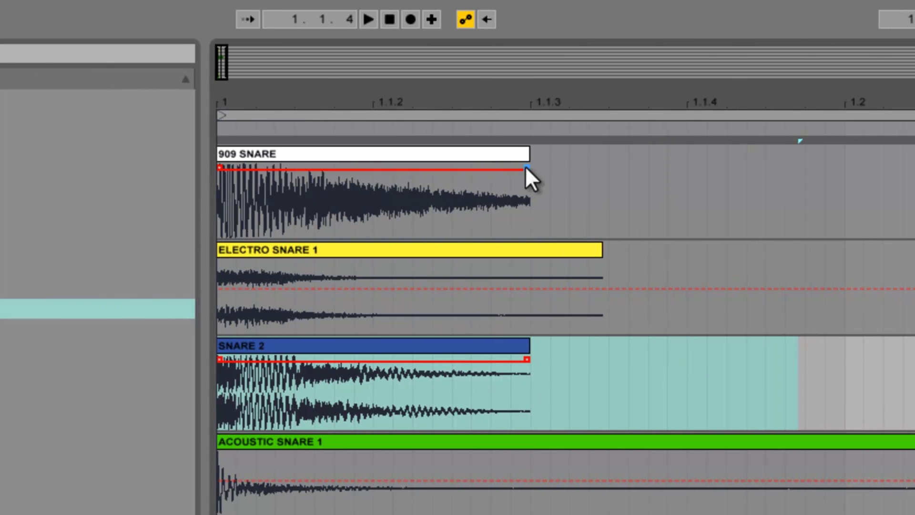
pyautogui.moveTo(525, 167); pyautogui.dragTo(286, 204)
pyautogui.moveTo(524, 358); pyautogui.dragTo(283, 360)
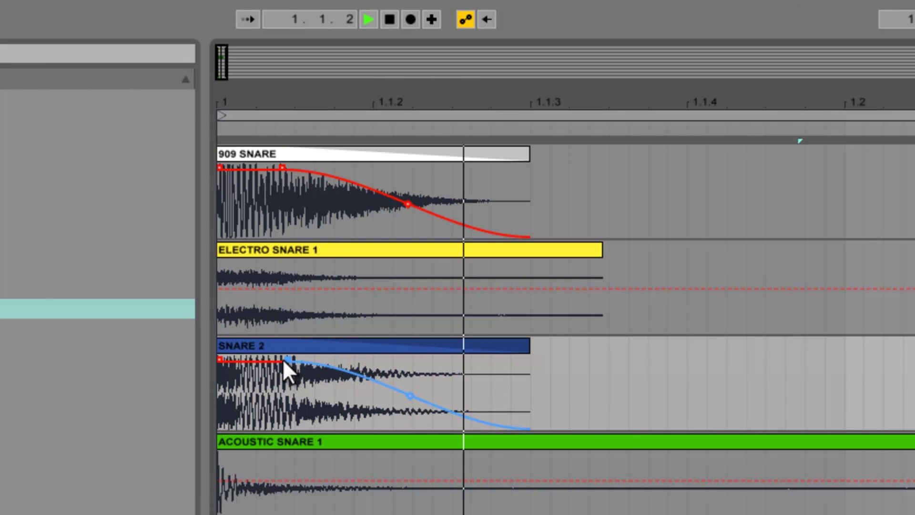
pyautogui.moveTo(412, 397)
pyautogui.mouseDown()
pyautogui.moveTo(396, 418)
pyautogui.moveTo(431, 369)
pyautogui.moveTo(393, 404)
pyautogui.moveTo(396, 393)
pyautogui.mouseUp()
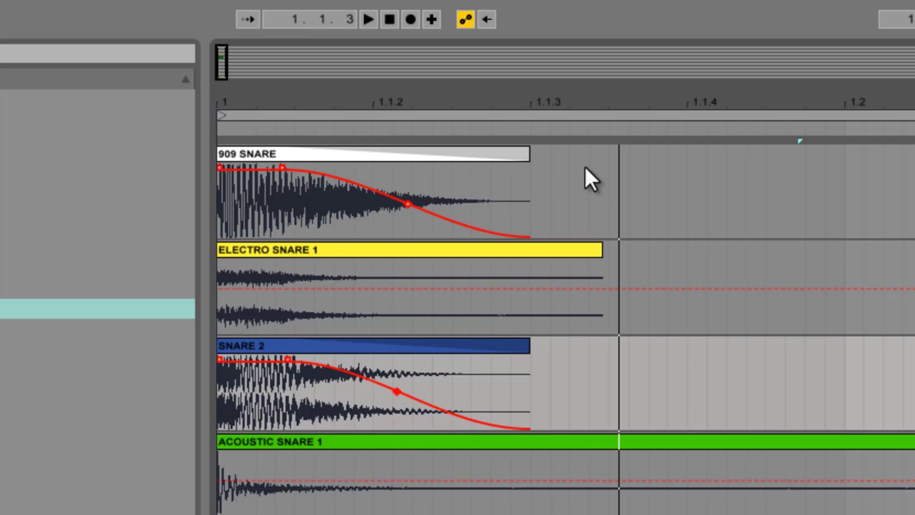
# Extend the 909 SNARE clip to a little past 1.1.3 and start its fade-out earlier.
pyautogui.moveTo(530, 153); pyautogui.dragTo(613, 153)
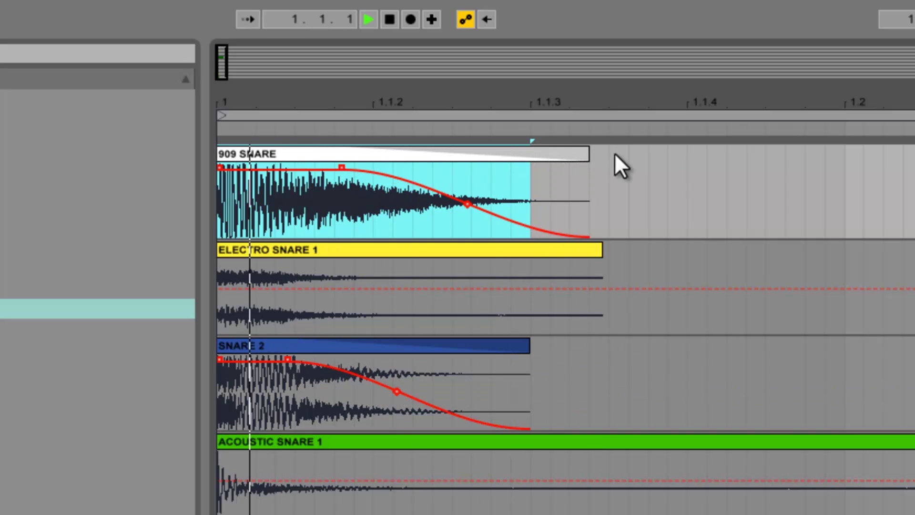
pyautogui.moveTo(340, 167); pyautogui.dragTo(308, 167)
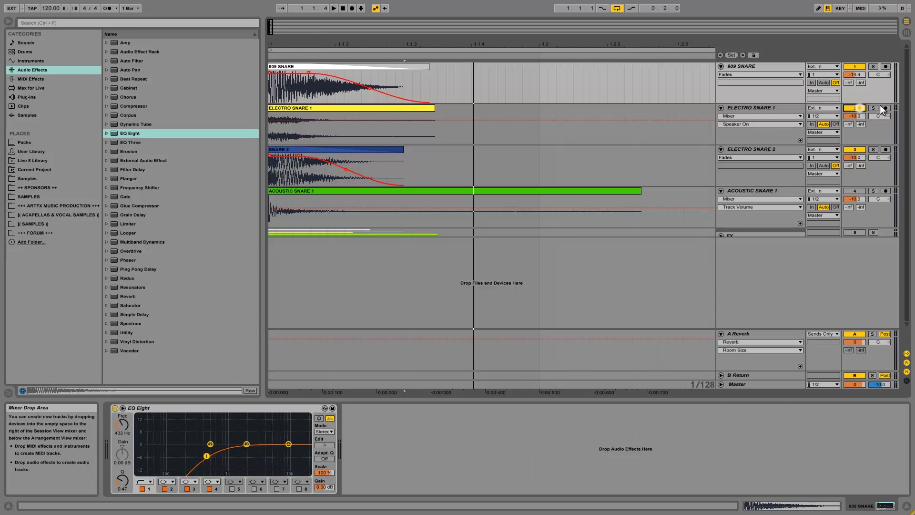
# Solo ELECTRO SNARE 1, shorten its clip to about halfway between 1 and 1.1.2, and shape a short fade-out using the Fades display.
pyautogui.click(873, 107)
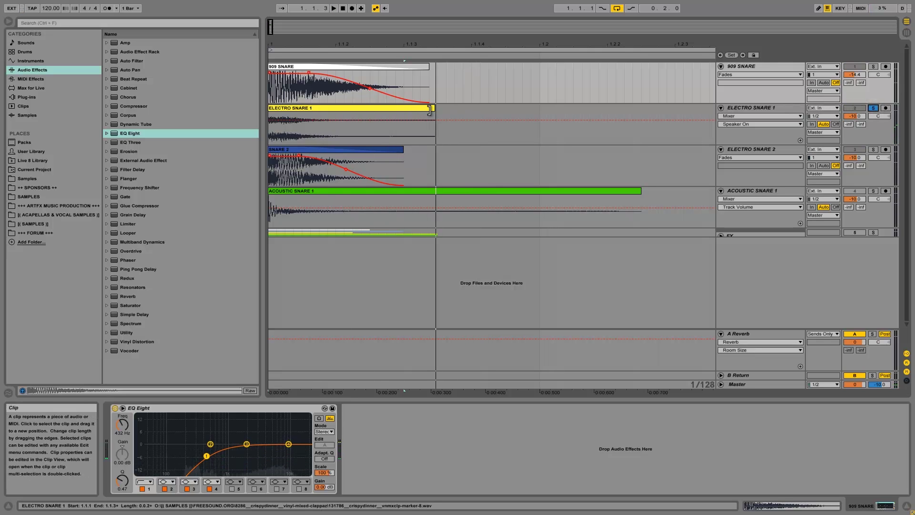
pyautogui.moveTo(434, 114); pyautogui.dragTo(299, 115)
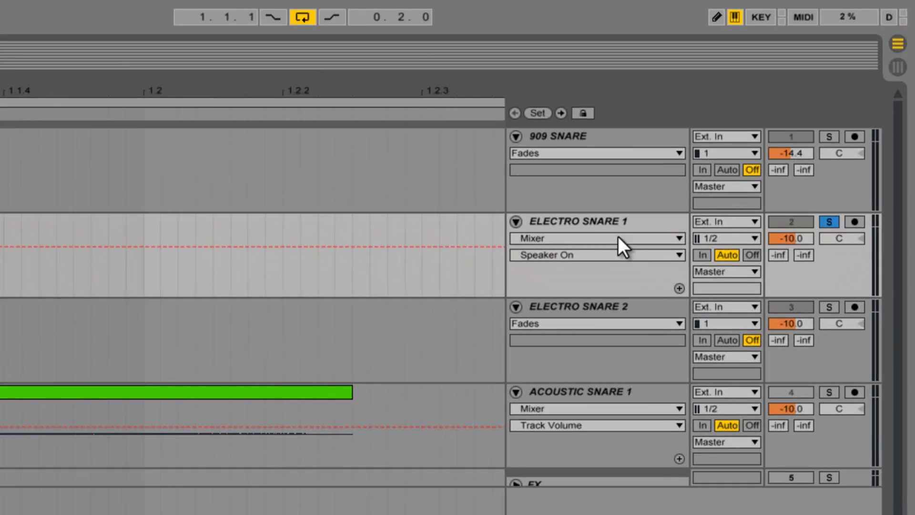
pyautogui.click(745, 115)
pyautogui.click(542, 271)
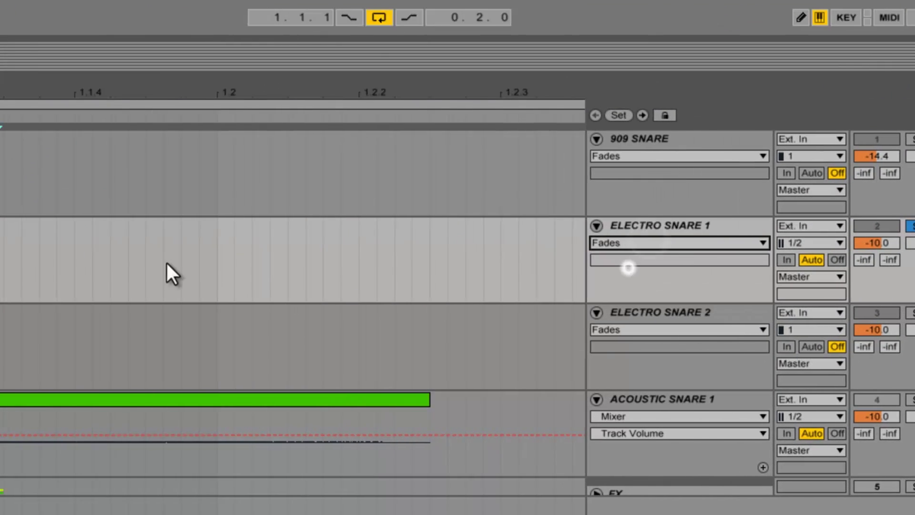
pyautogui.click(245, 242)
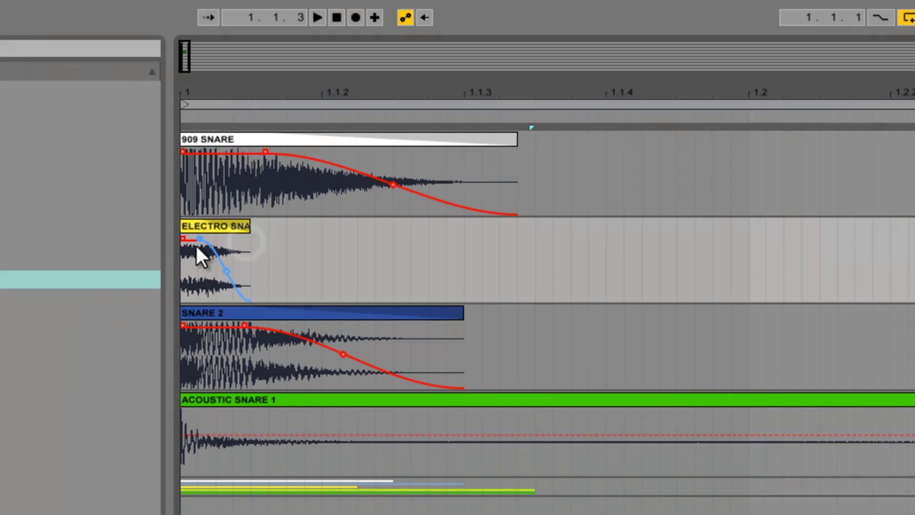
pyautogui.moveTo(195, 244); pyautogui.dragTo(238, 277)
# Play the three snare layers together without solo and switch ELECTRO SNARE 1 off and on to compare the sound.
pyautogui.press('space')
pyautogui.press('space')
pyautogui.press('space')
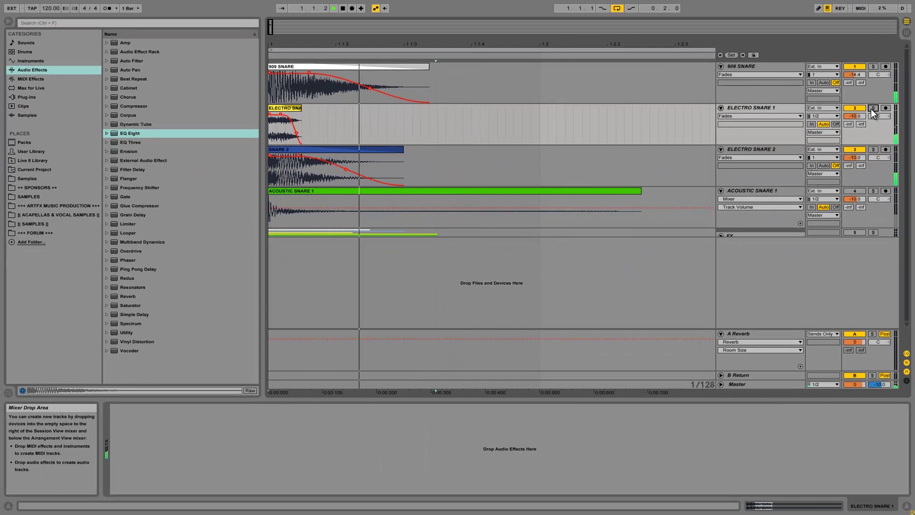
pyautogui.click(865, 110)
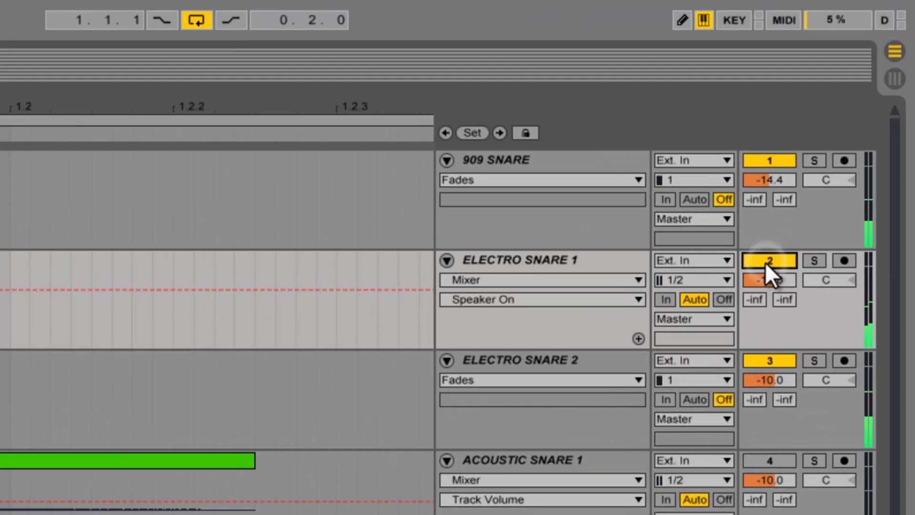
# Set the ELECTRO SNARE 1 track volume to -6.7 while the layers play.
pyautogui.click(857, 116)
pyautogui.scroll(5, 771, 305)
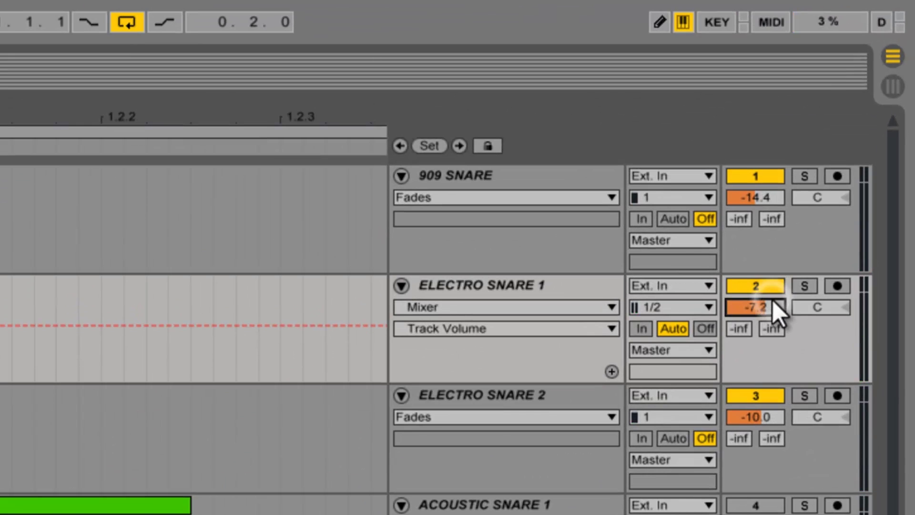
pyautogui.scroll(-2, 777, 312)
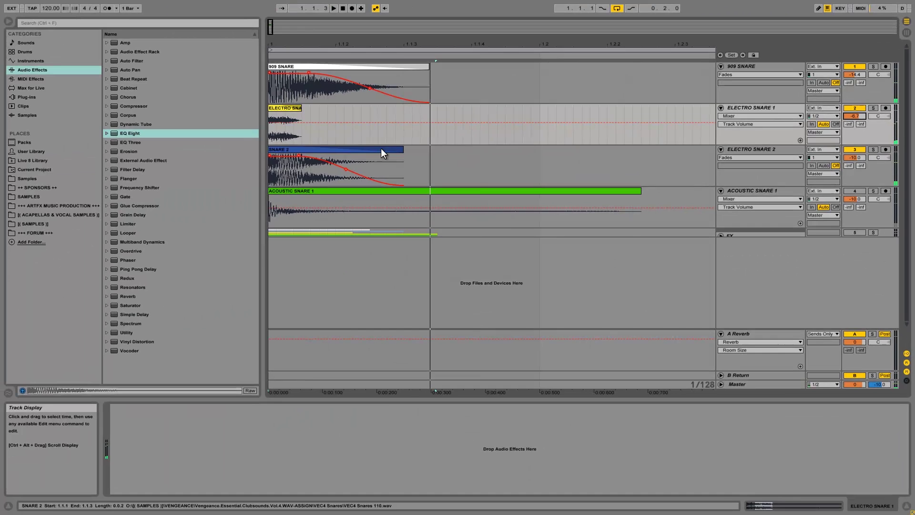
# In ELECTRO SNARE 2's EQ Eight, pull band 2 down into a narrow dip a little above 500 Hz.
pyautogui.click(379, 153)
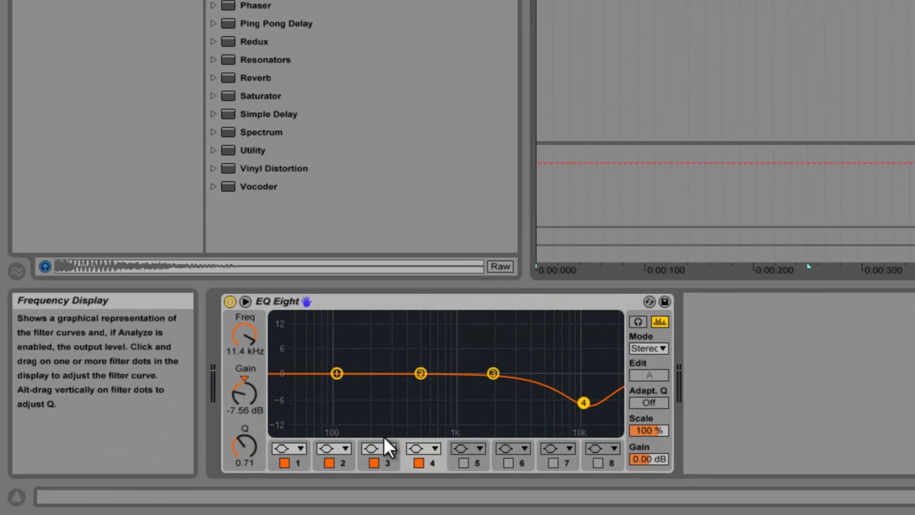
pyautogui.moveTo(210, 444); pyautogui.dragTo(209, 452)
pyautogui.moveTo(421, 393); pyautogui.dragTo(429, 398)
pyautogui.moveTo(261, 435); pyautogui.dragTo(251, 443)
# Set band 1 of ELECTRO SNARE 2's EQ to a narrow boost at 200 Hz with 3.33 dB gain and Q 5.23.
pyautogui.moveTo(341, 375); pyautogui.dragTo(371, 371)
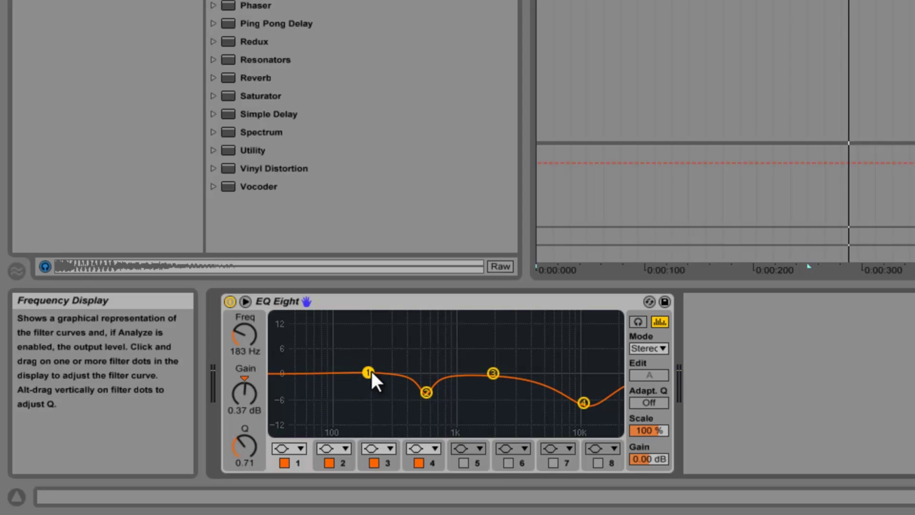
pyautogui.moveTo(245, 436); pyautogui.dragTo(248, 398)
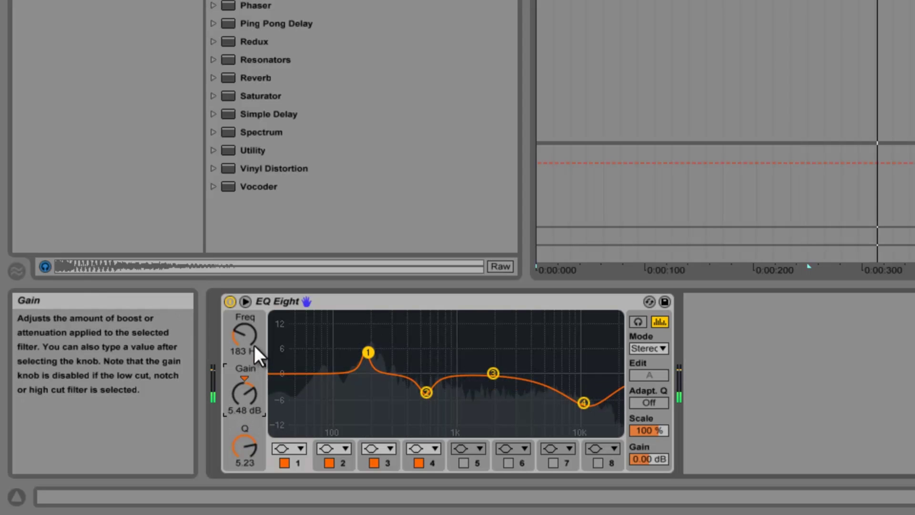
pyautogui.moveTo(254, 345); pyautogui.dragTo(252, 339)
pyautogui.press('Up')
pyautogui.press('Down')
pyautogui.press('Up')
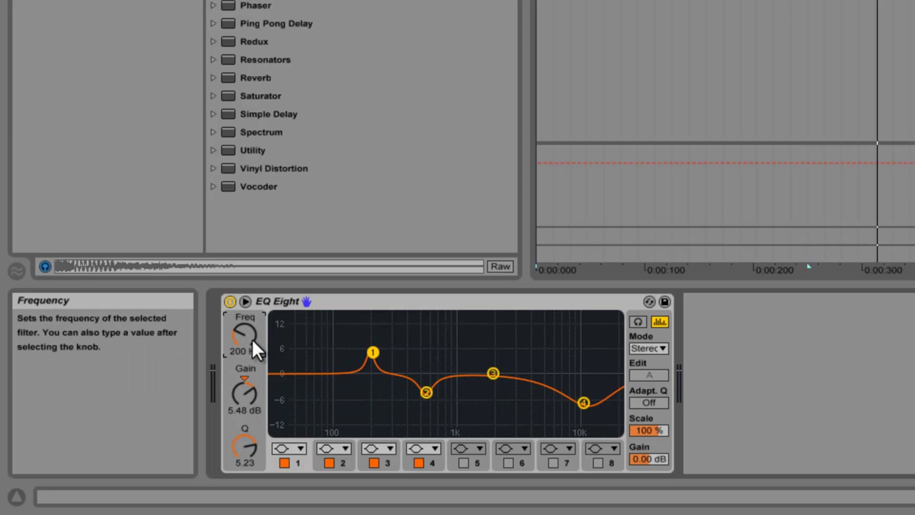
pyautogui.moveTo(255, 397); pyautogui.dragTo(255, 398)
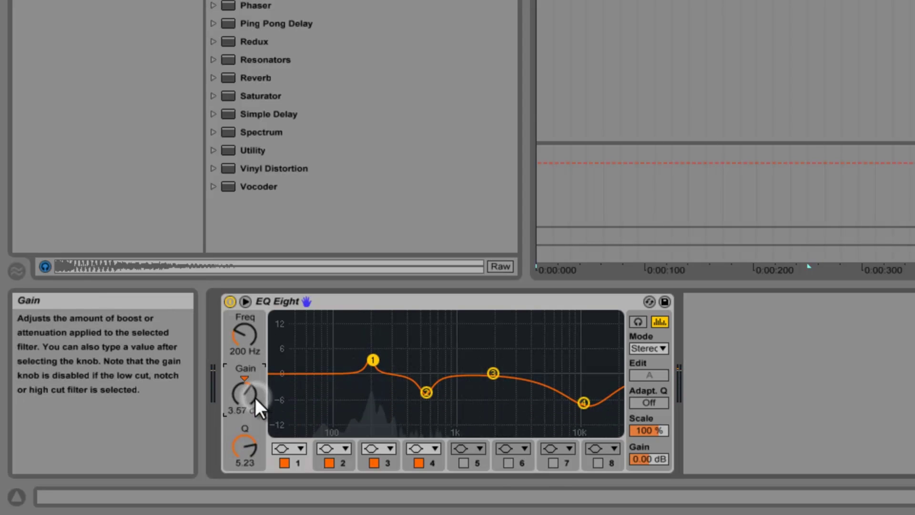
pyautogui.press('Down')
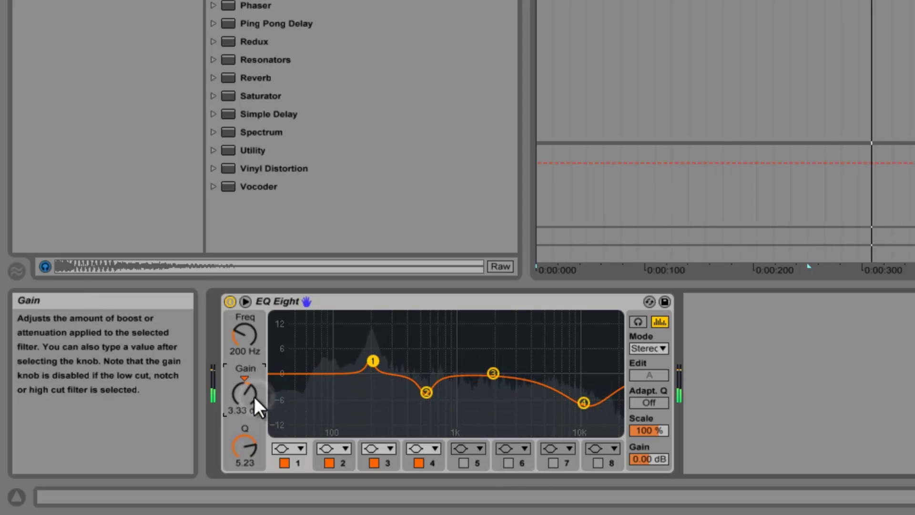
# Enable band 5 in ELECTRO SNARE 2's EQ as a steep low cut at about 88 Hz.
pyautogui.click(460, 462)
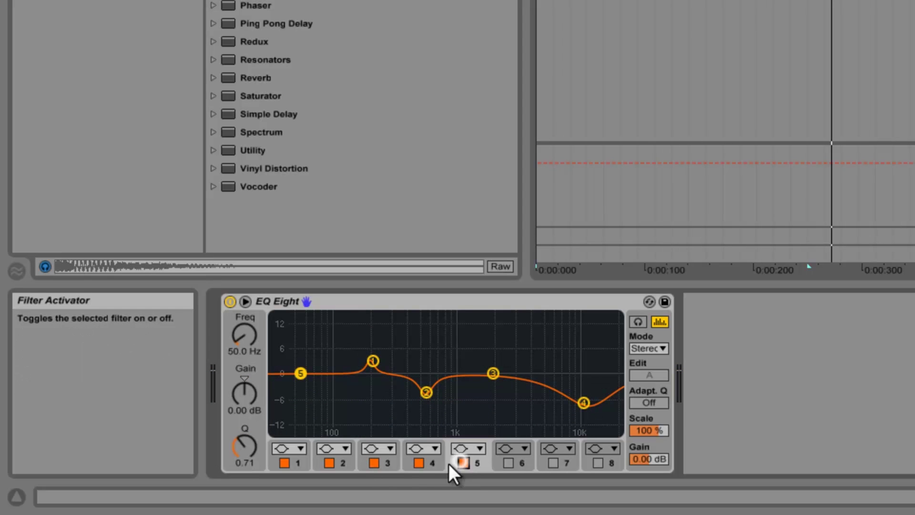
pyautogui.click(478, 452)
pyautogui.click(467, 332)
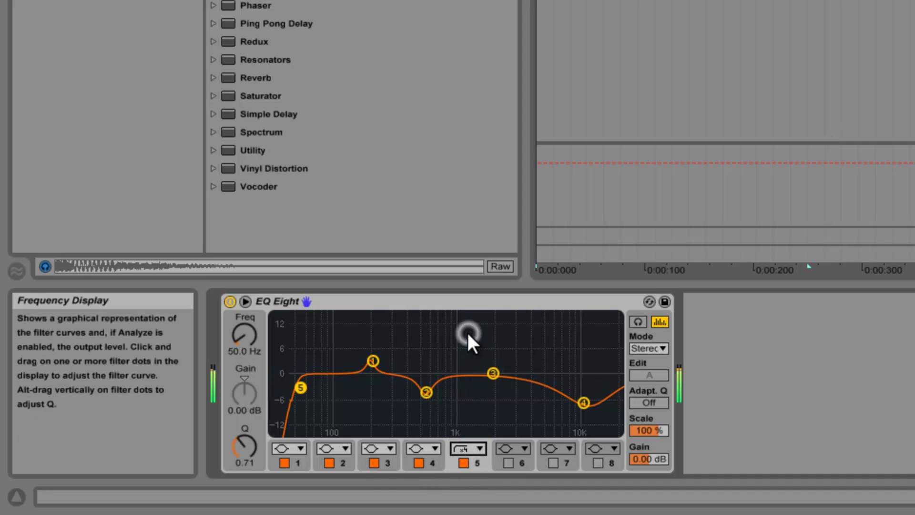
pyautogui.moveTo(300, 387); pyautogui.dragTo(329, 387)
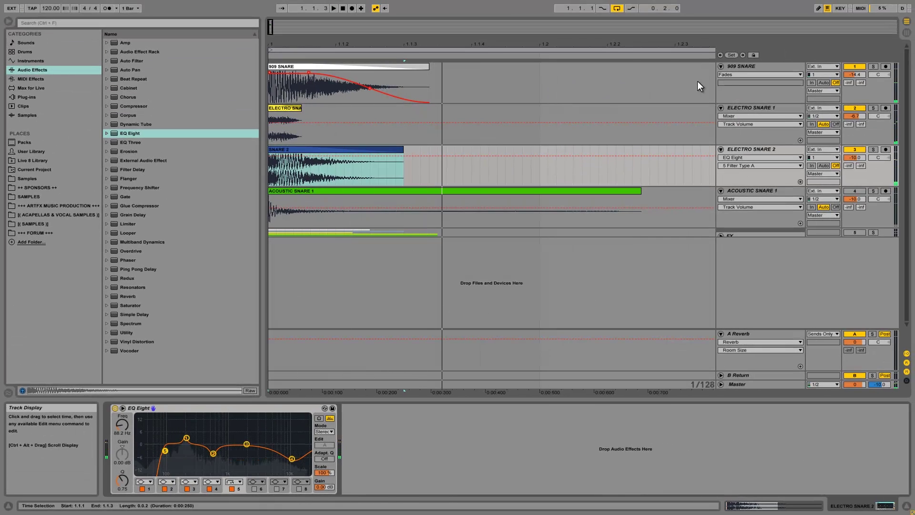
# Dip band 3 of 909 SNARE's EQ near 2 kHz, then unsolo the track and set its volume to -13.2.
pyautogui.click(745, 66)
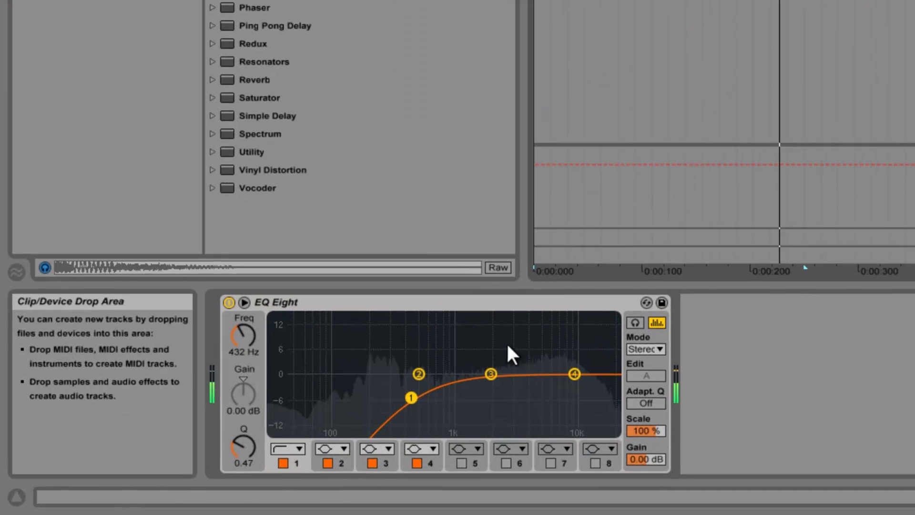
pyautogui.moveTo(491, 374); pyautogui.dragTo(490, 392)
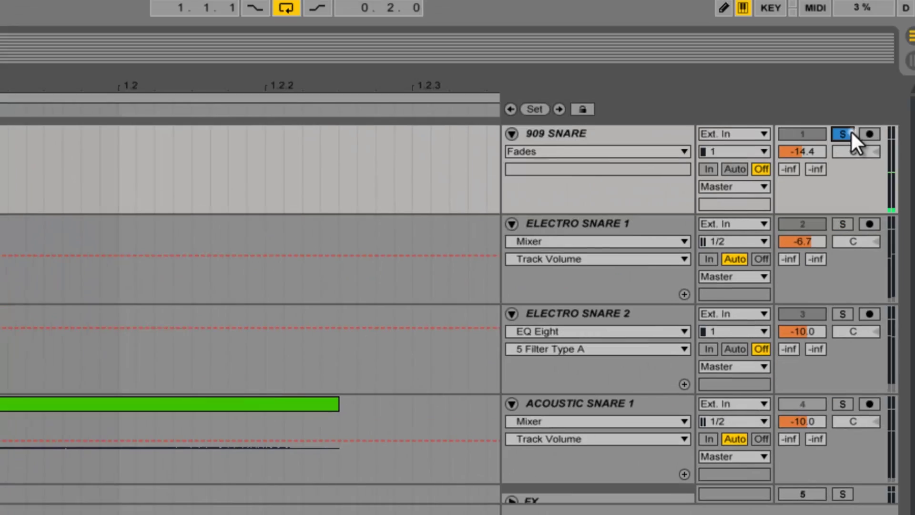
pyautogui.click(839, 135)
pyautogui.moveTo(790, 166); pyautogui.dragTo(790, 162)
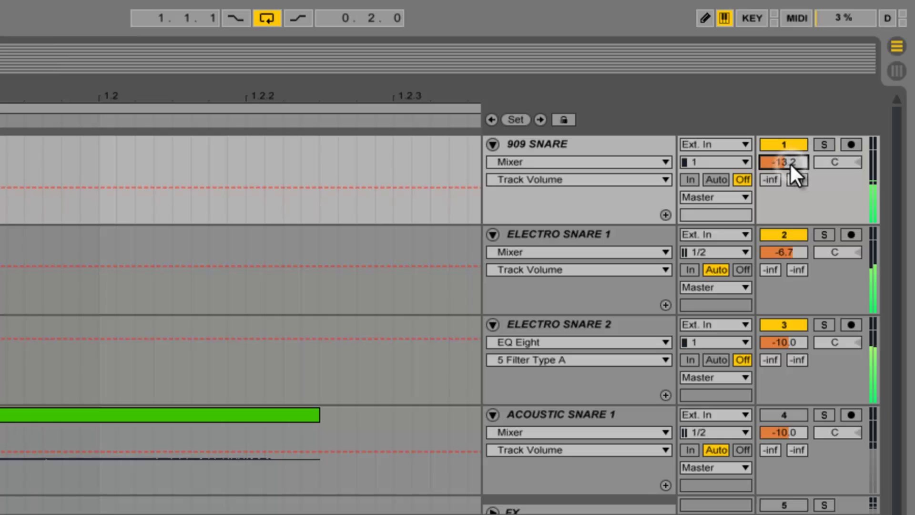
# In ELECTRO SNARE 2's EQ, lessen band 4's high cut and boost band 3 by 3.84 dB at 1.90 kHz, checking the track in solo.
pyautogui.click(592, 322)
pyautogui.click(576, 252)
pyautogui.click(680, 333)
pyautogui.click(651, 329)
pyautogui.click(583, 399)
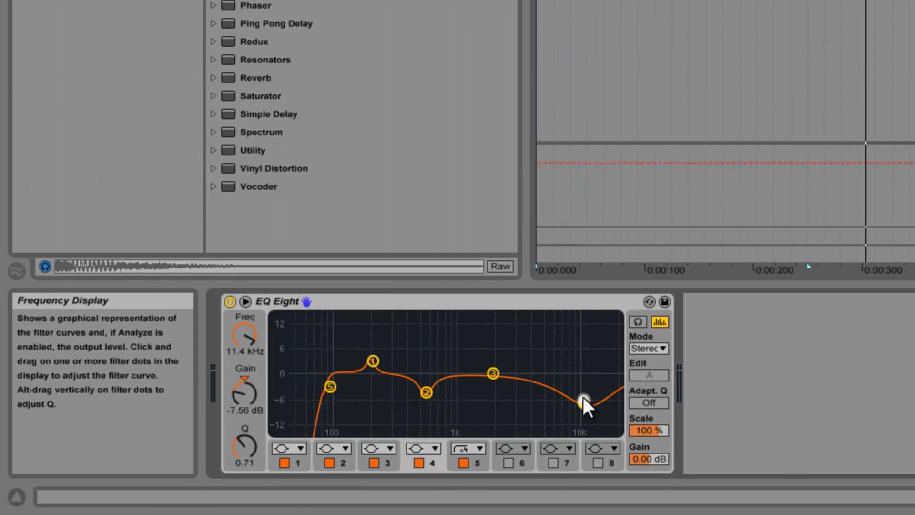
pyautogui.moveTo(582, 396)
pyautogui.mouseDown()
pyautogui.moveTo(576, 385)
pyautogui.moveTo(530, 395)
pyautogui.moveTo(570, 351)
pyautogui.moveTo(570, 391)
pyautogui.mouseUp()
pyautogui.moveTo(494, 372)
pyautogui.mouseDown()
pyautogui.moveTo(496, 350)
pyautogui.moveTo(489, 358)
pyautogui.mouseUp()
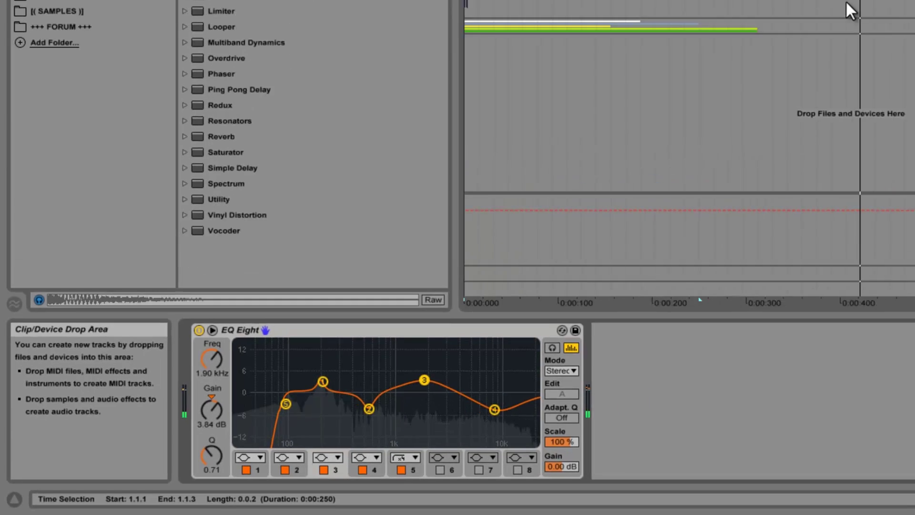
pyautogui.click(872, 150)
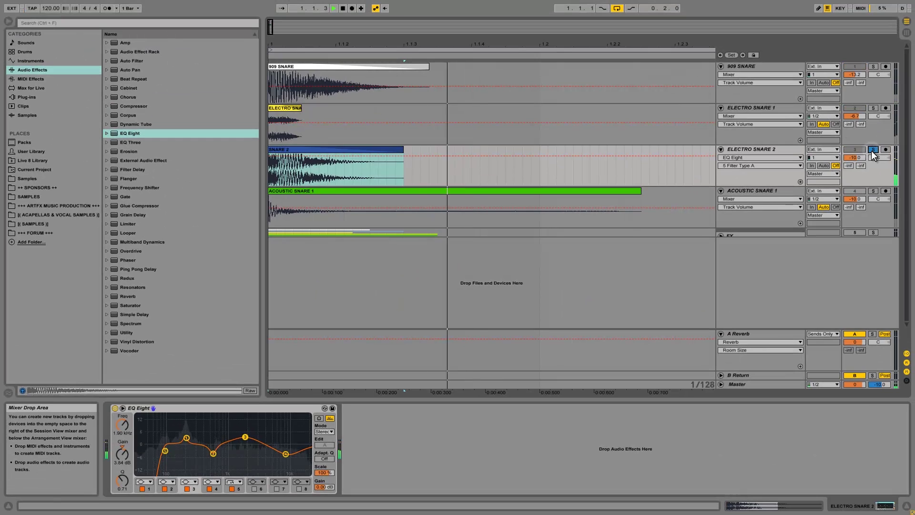
pyautogui.click(872, 150)
# Solo and play ACOUSTIC SNARE 1, and shorten its clip to end at 1.1.3 like the SNARE 2 clip.
pyautogui.click(758, 190)
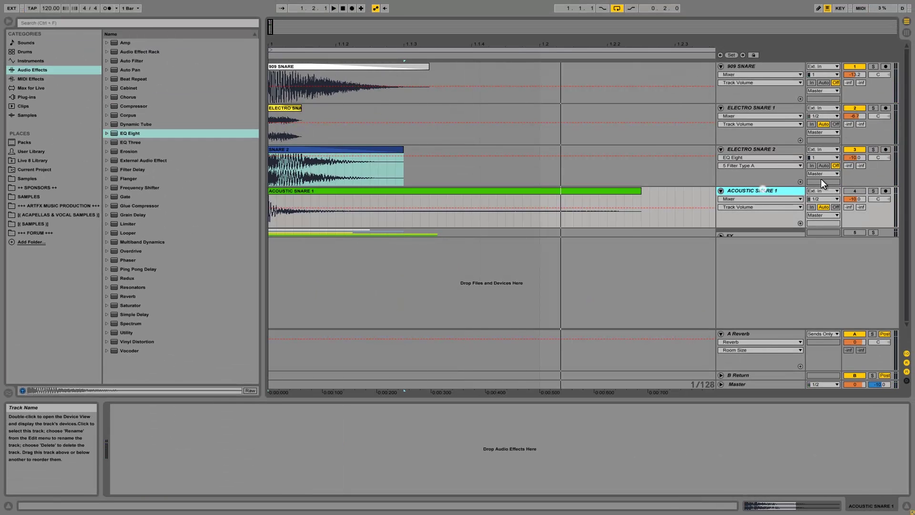
pyautogui.click(873, 190)
pyautogui.press('space')
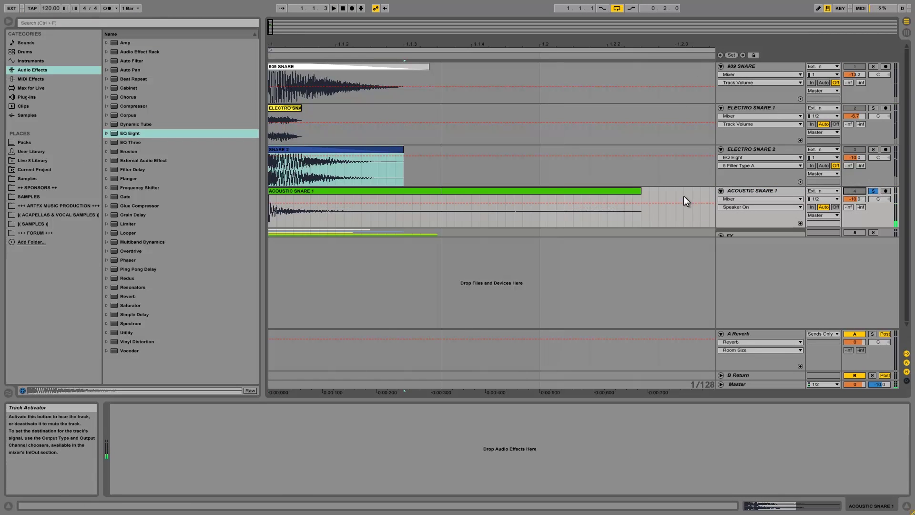
pyautogui.moveTo(638, 191); pyautogui.dragTo(384, 206)
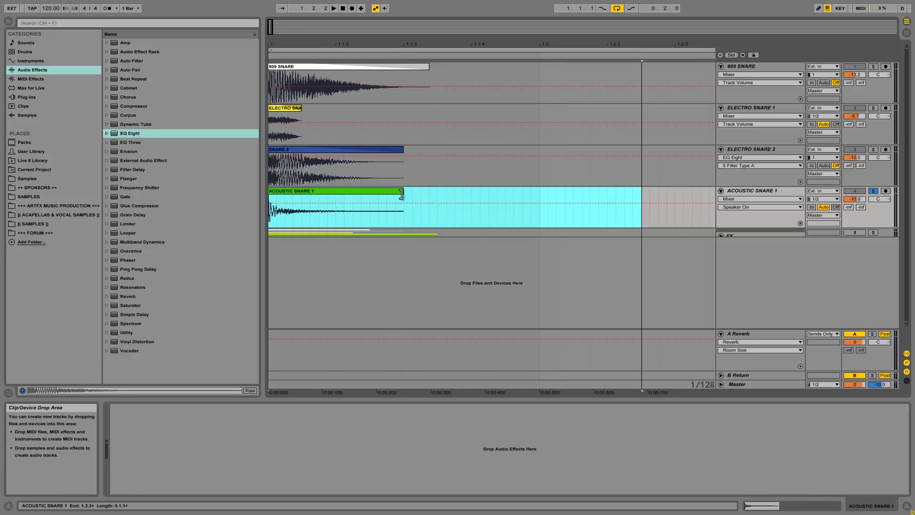
# Show the fades on ACOUSTIC SNARE 1 and shape a long, steeply curved fade-out starting near the beginning of the clip.
pyautogui.click(736, 199)
pyautogui.click(736, 191)
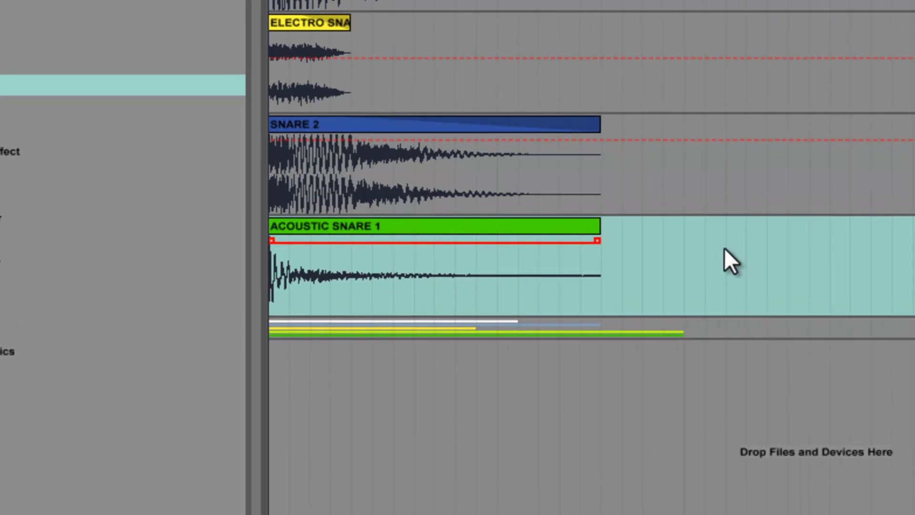
pyautogui.moveTo(400, 195); pyautogui.dragTo(268, 204)
pyautogui.moveTo(294, 256); pyautogui.dragTo(297, 256)
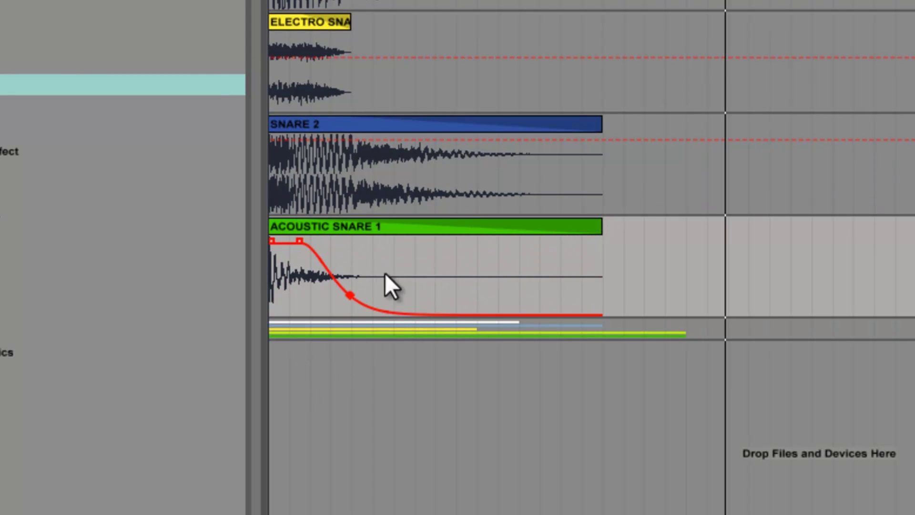
# Show ACOUSTIC SNARE 1's device chain and add an EQ Eight to it.
pyautogui.doubleClick(464, 231)
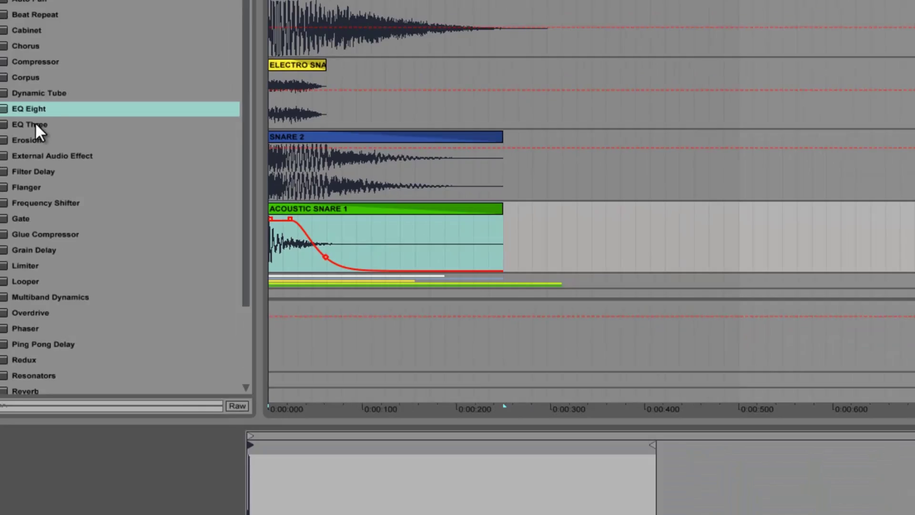
pyautogui.moveTo(132, 136); pyautogui.dragTo(654, 402)
pyautogui.moveTo(843, 498); pyautogui.dragTo(864, 511)
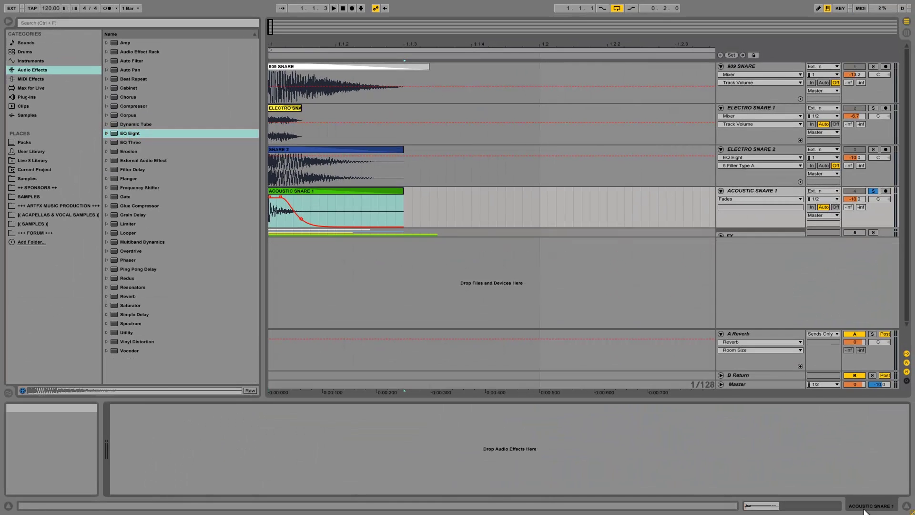
pyautogui.moveTo(459, 451); pyautogui.dragTo(279, 432)
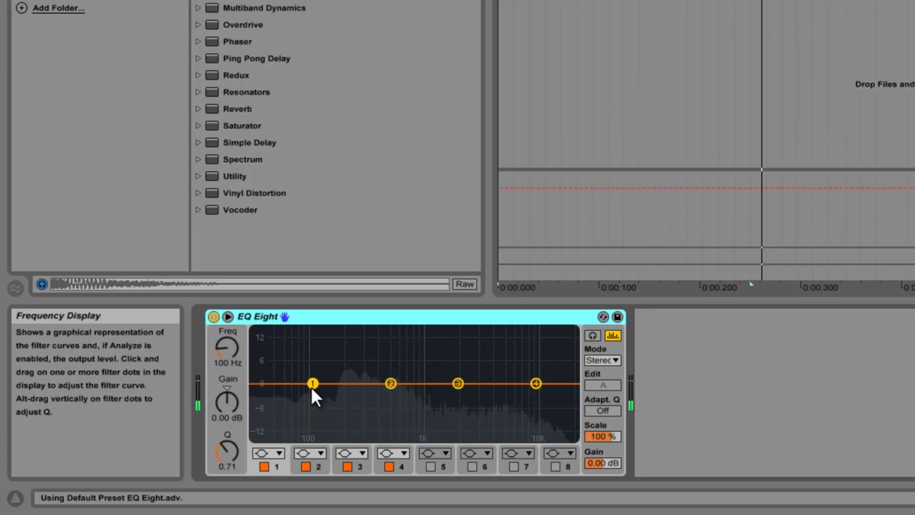
# Change band 1 of ACOUSTIC SNARE 1's EQ to a steep low cut and move it up to about 341 Hz.
pyautogui.moveTo(168, 444); pyautogui.dragTo(170, 448)
pyautogui.moveTo(339, 383); pyautogui.dragTo(374, 375)
pyautogui.click(299, 449)
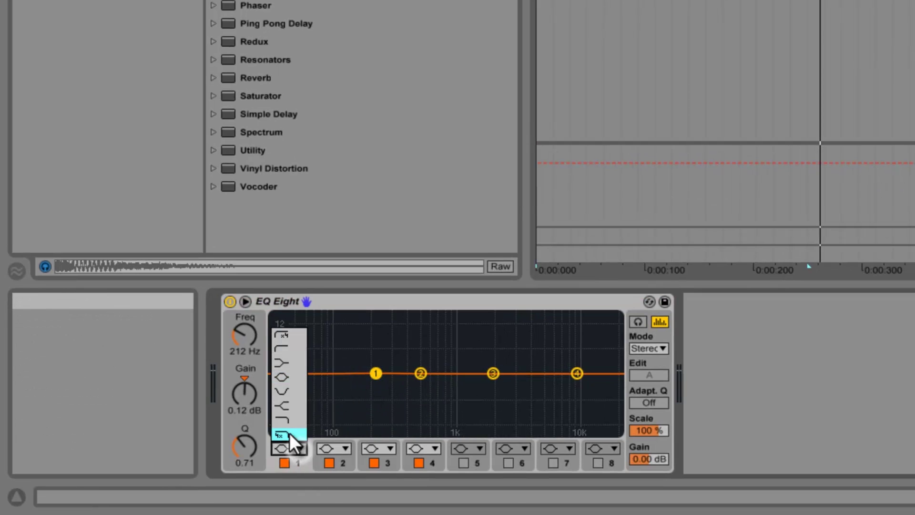
pyautogui.click(286, 336)
pyautogui.moveTo(376, 387); pyautogui.dragTo(402, 383)
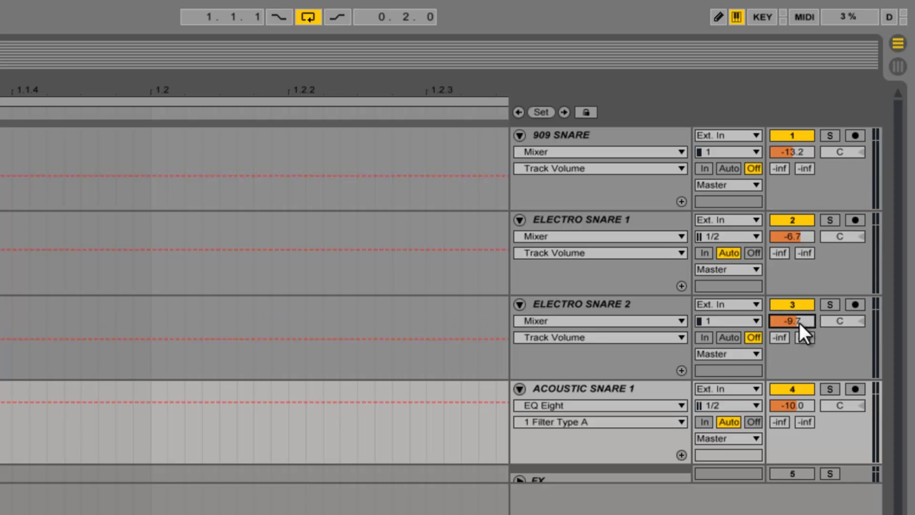
# Solo ELECTRO SNARE 2 and enable EQ band 6 as a narrow cut of about 9 dB with Q 2.70, aligned with band 2's frequency.
pyautogui.click(830, 304)
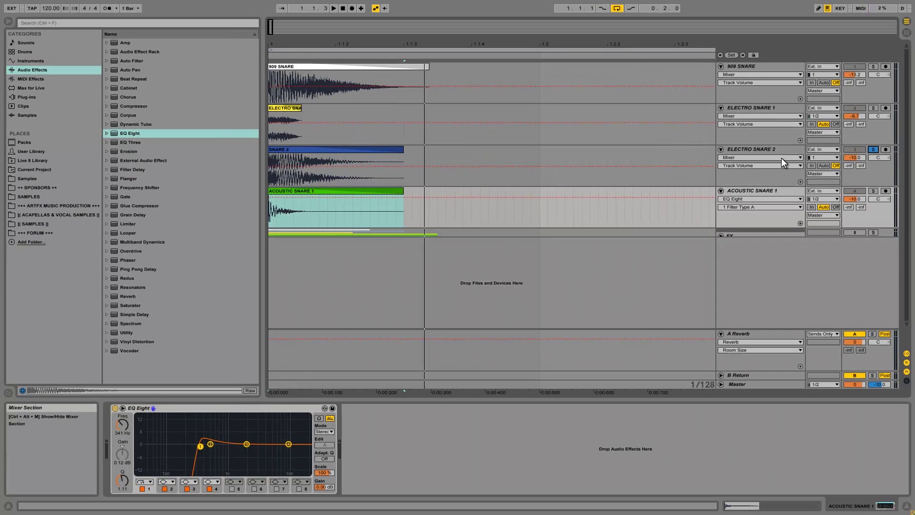
pyautogui.click(743, 171)
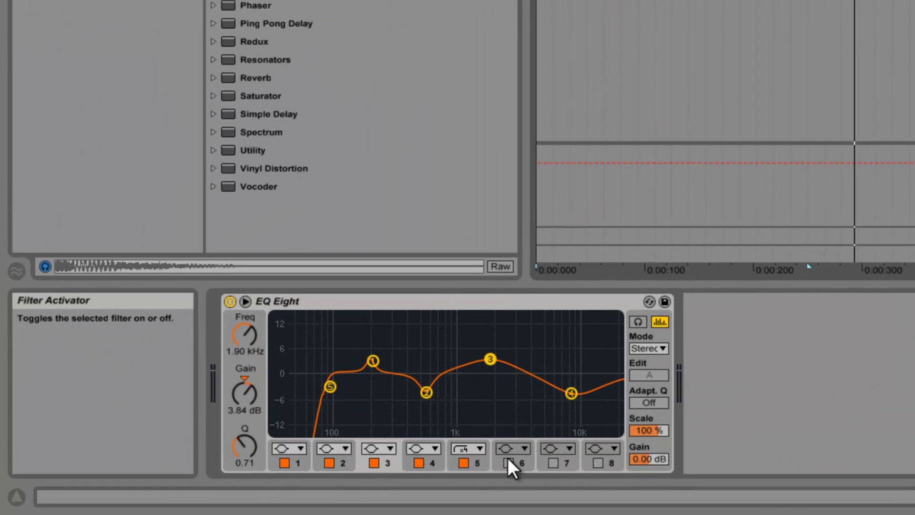
pyautogui.click(508, 462)
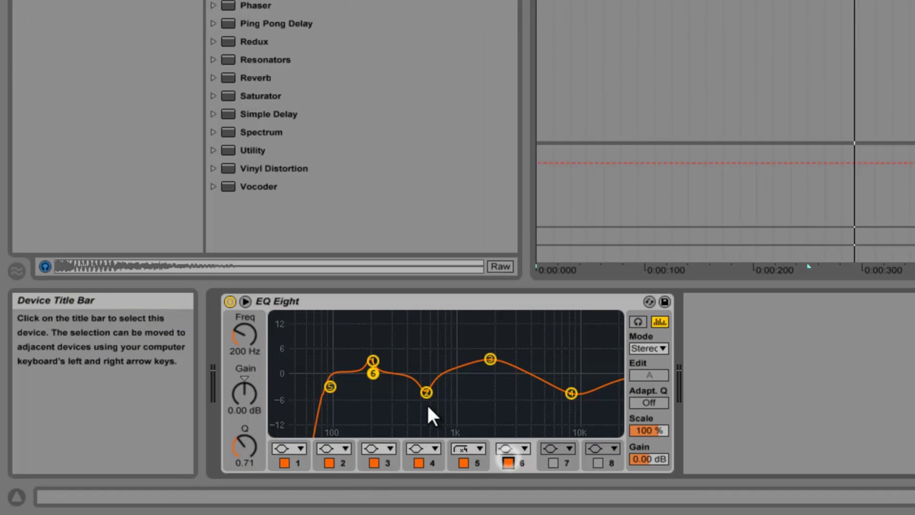
pyautogui.moveTo(402, 391)
pyautogui.mouseDown()
pyautogui.moveTo(405, 416)
pyautogui.moveTo(400, 408)
pyautogui.mouseUp()
pyautogui.moveTo(253, 459); pyautogui.dragTo(247, 447)
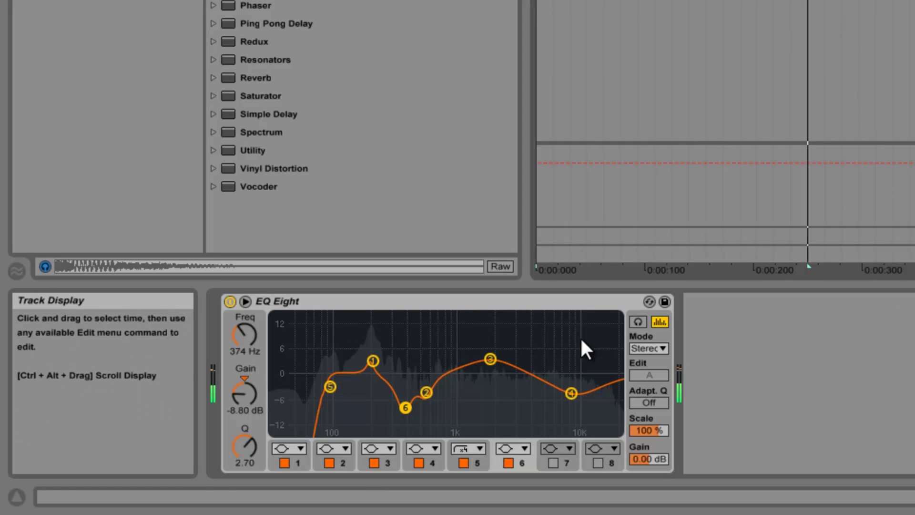
pyautogui.moveTo(408, 411); pyautogui.dragTo(426, 415)
pyautogui.click(491, 359)
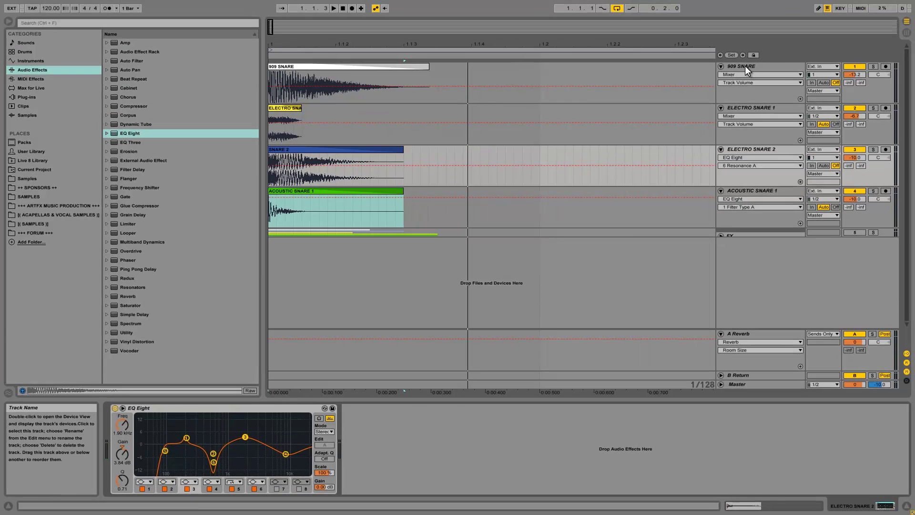
# Solo the 909 SNARE track and show its track volume automation.
pyautogui.click(772, 67)
pyautogui.click(873, 67)
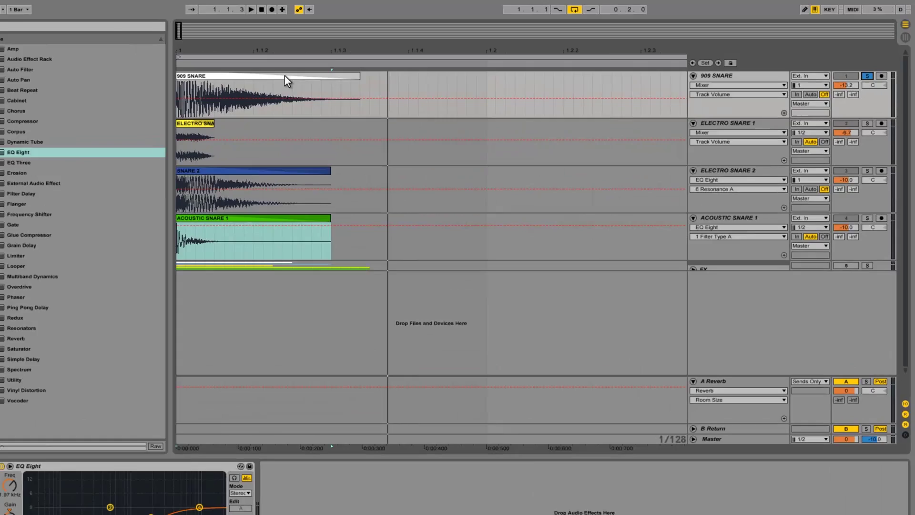
pyautogui.click(363, 66)
pyautogui.click(855, 74)
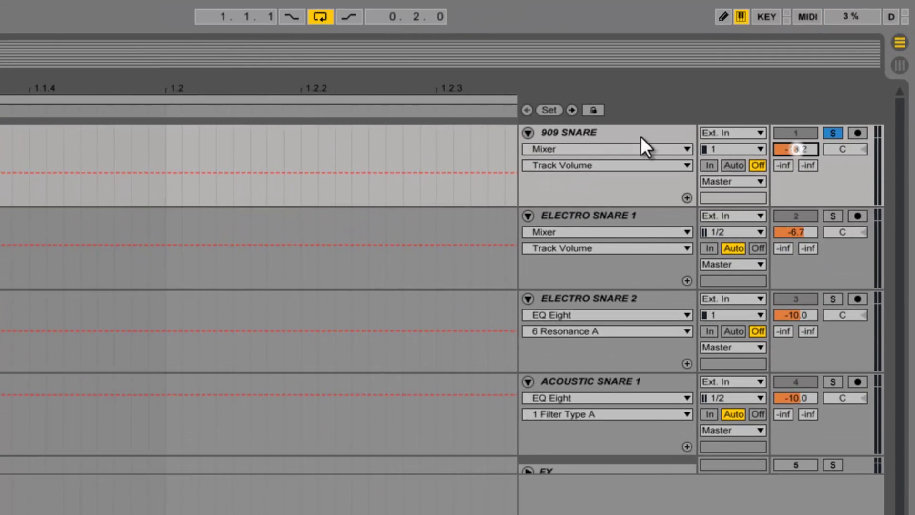
# Shape 909 SNARE's volume automation into a curved fade to silence from 1.1.2 to the clip's end, and play it from the start.
pyautogui.moveTo(392, 153); pyautogui.dragTo(579, 152)
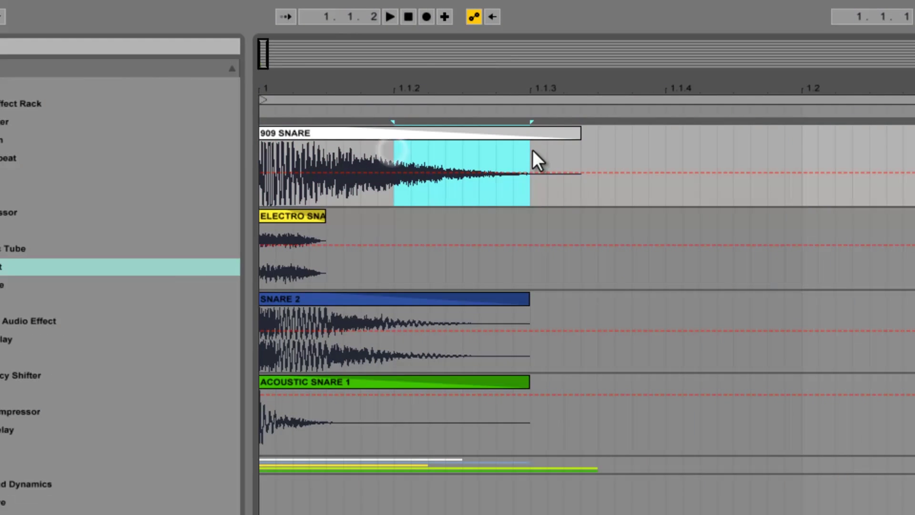
pyautogui.moveTo(524, 178); pyautogui.dragTo(525, 184)
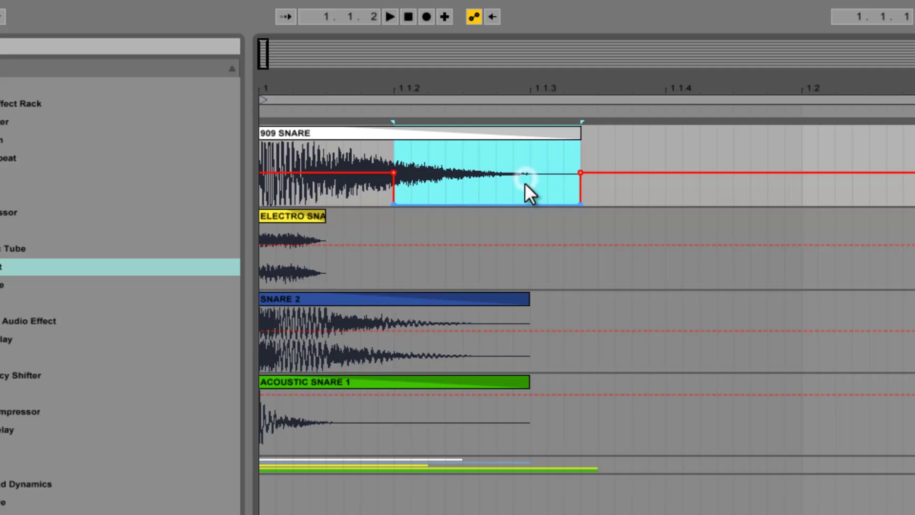
pyautogui.click(391, 204)
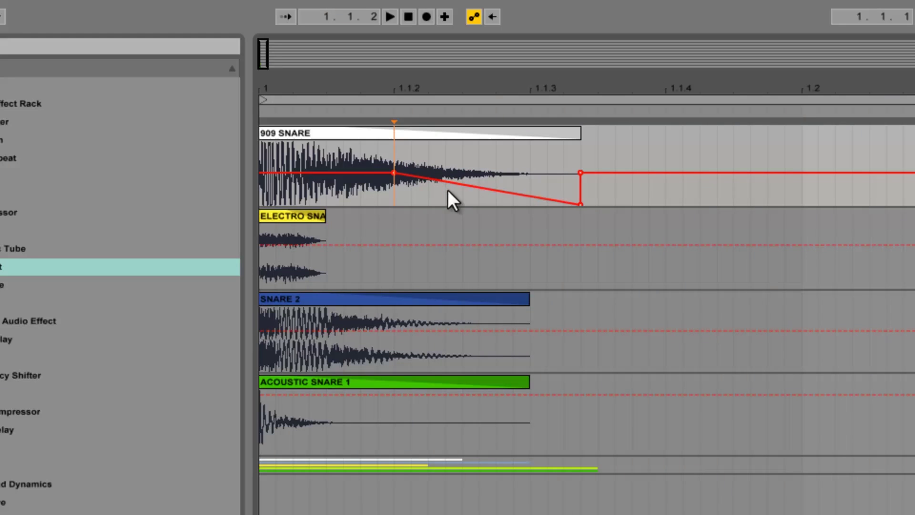
pyautogui.moveTo(450, 188); pyautogui.dragTo(450, 190)
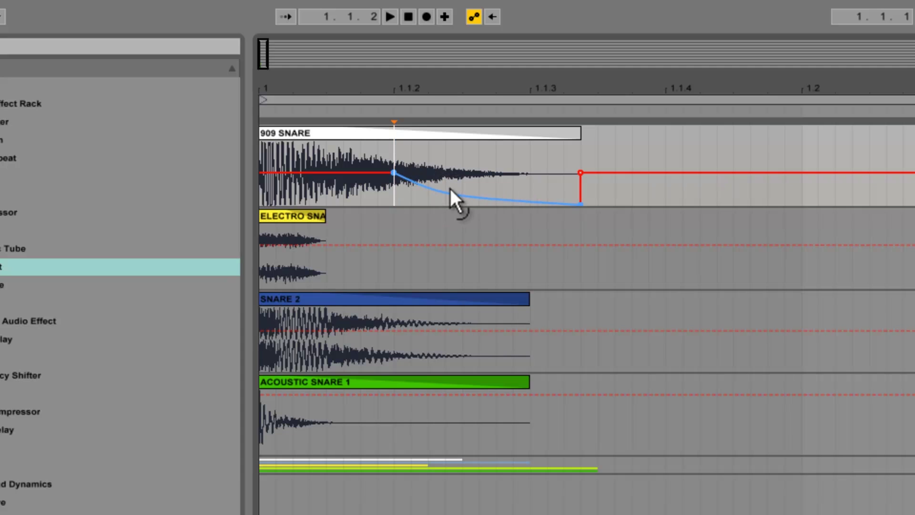
pyautogui.click(580, 173)
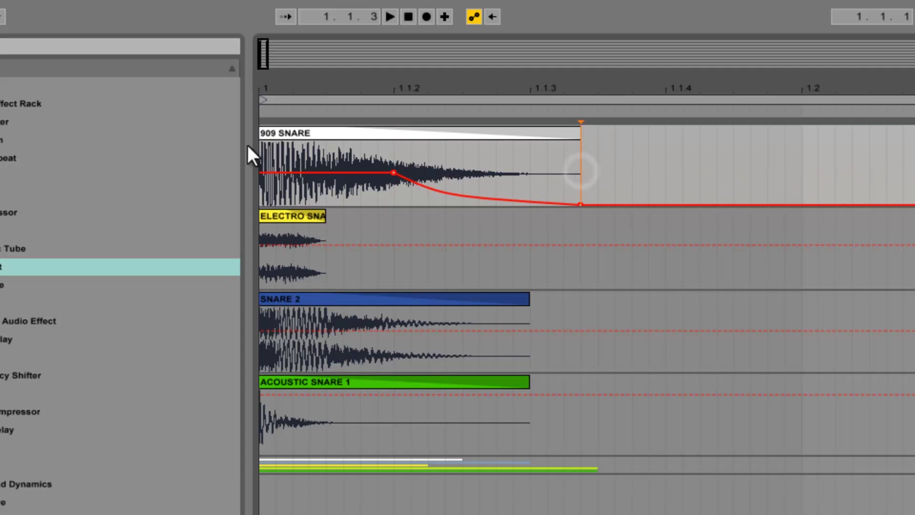
pyautogui.click(263, 152)
pyautogui.press('space')
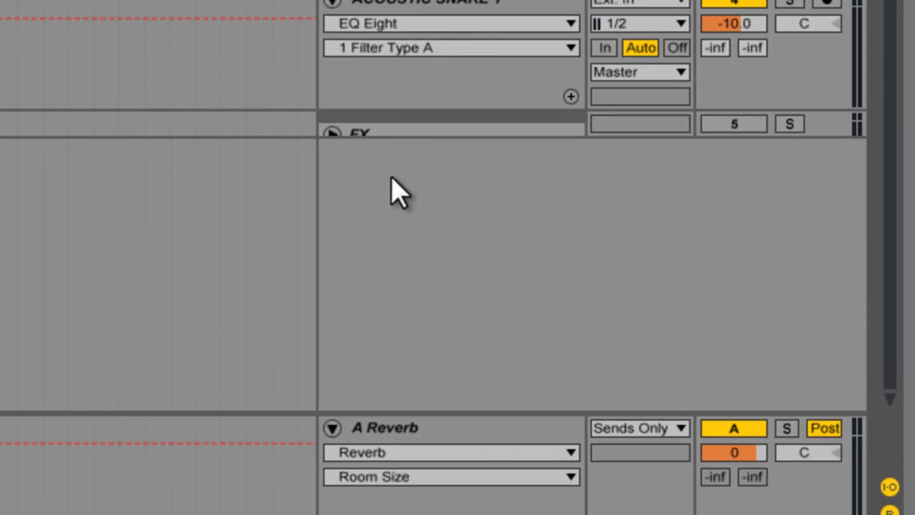
# Insert a new audio track and route 909 SNARE, ELECTRO SNARE 1, ELECTRO SNARE 2 and ACOUSTIC SNARE 1 to it.
pyautogui.rightClick(391, 177)
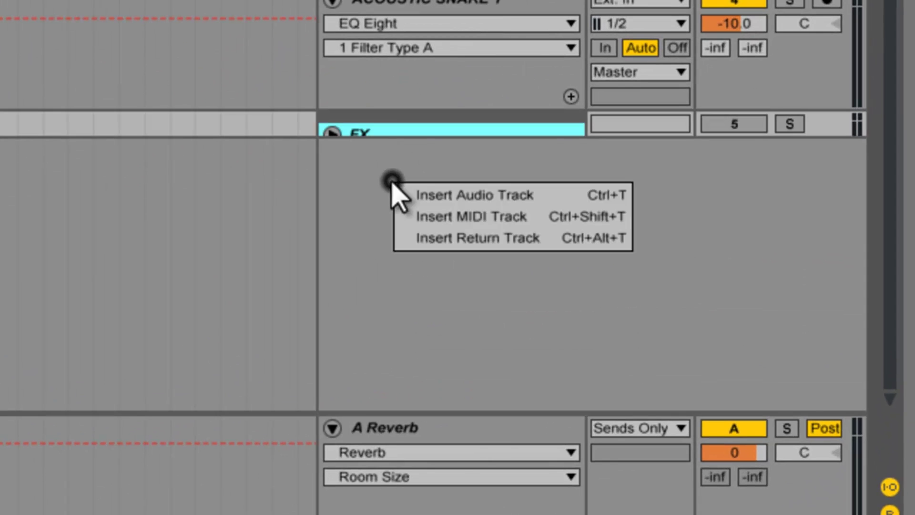
pyautogui.click(452, 199)
pyautogui.scroll(8, 679, 438)
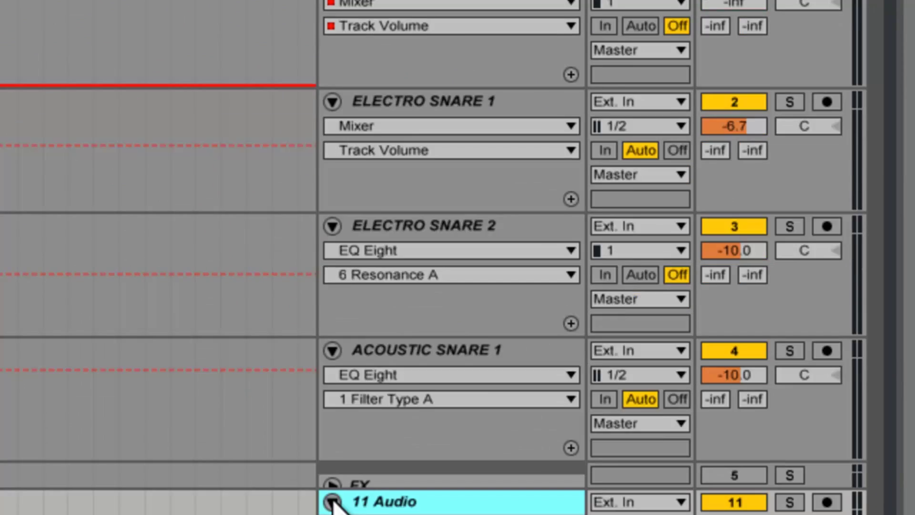
pyautogui.click(644, 152)
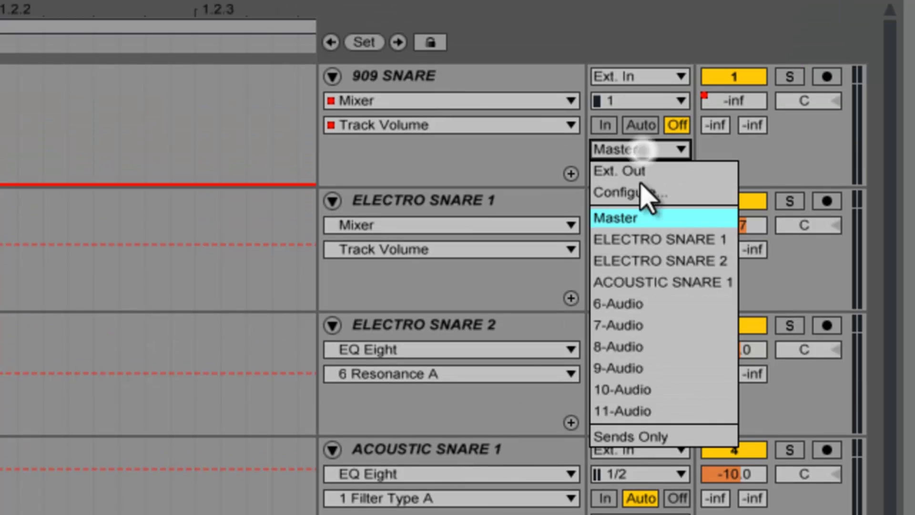
pyautogui.click(648, 409)
pyautogui.click(628, 250)
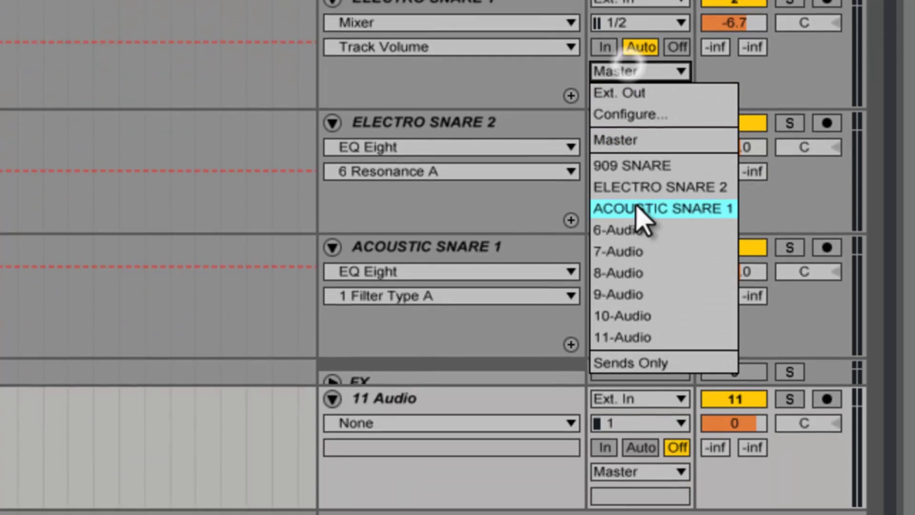
pyautogui.click(628, 282)
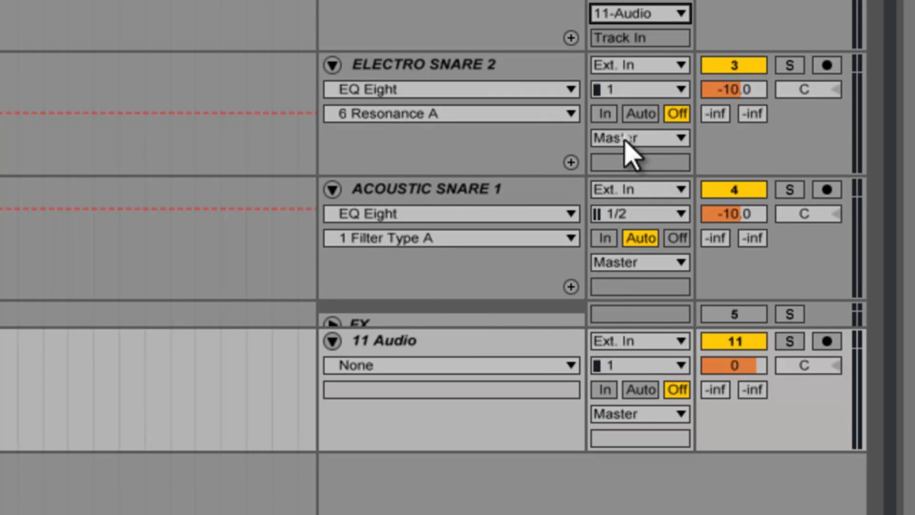
pyautogui.click(629, 138)
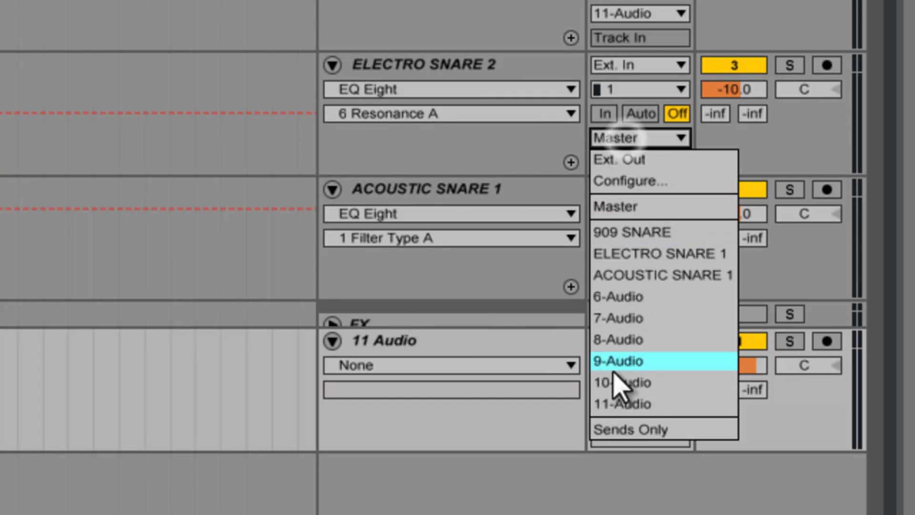
pyautogui.click(609, 404)
pyautogui.click(623, 201)
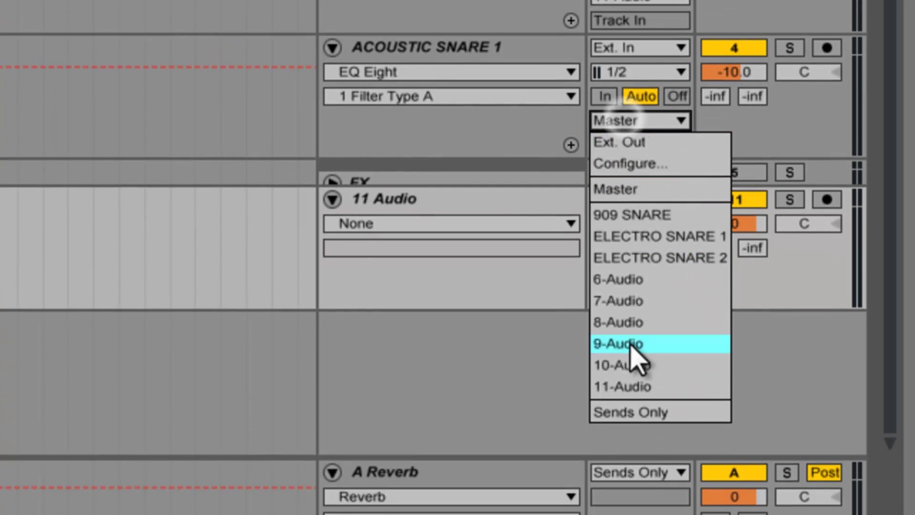
pyautogui.click(629, 384)
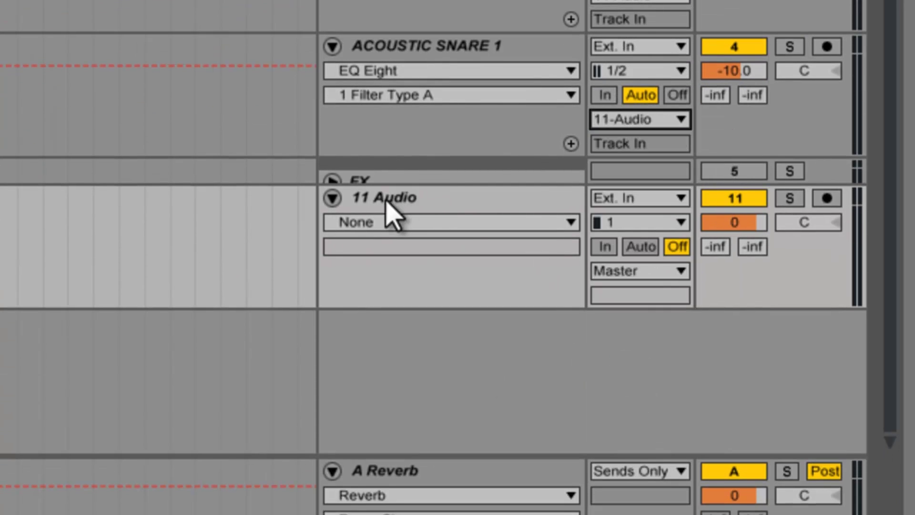
# Solo the 11 Audio track and set its monitoring to In.
pyautogui.click(387, 205)
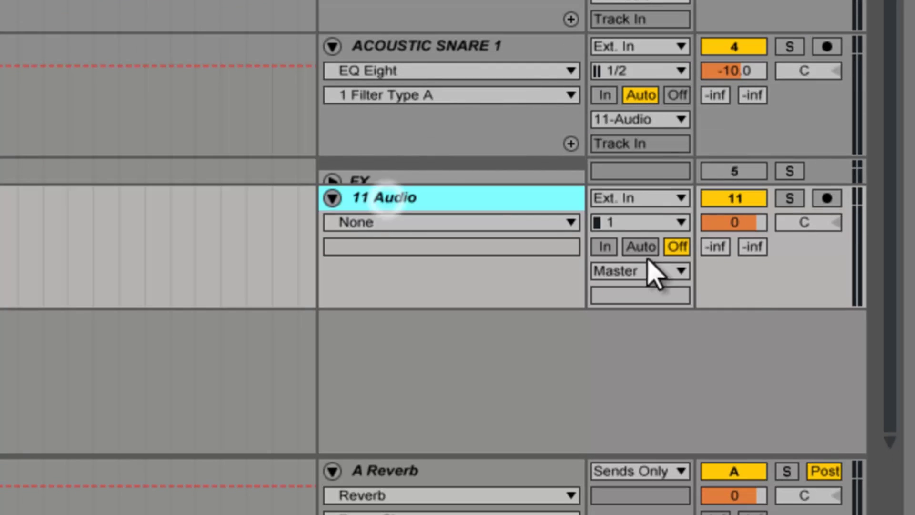
pyautogui.click(802, 200)
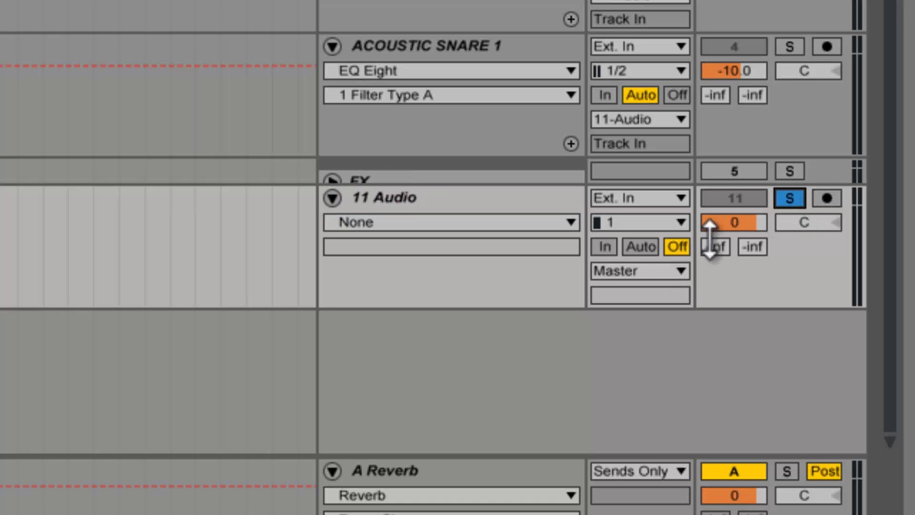
pyautogui.click(604, 246)
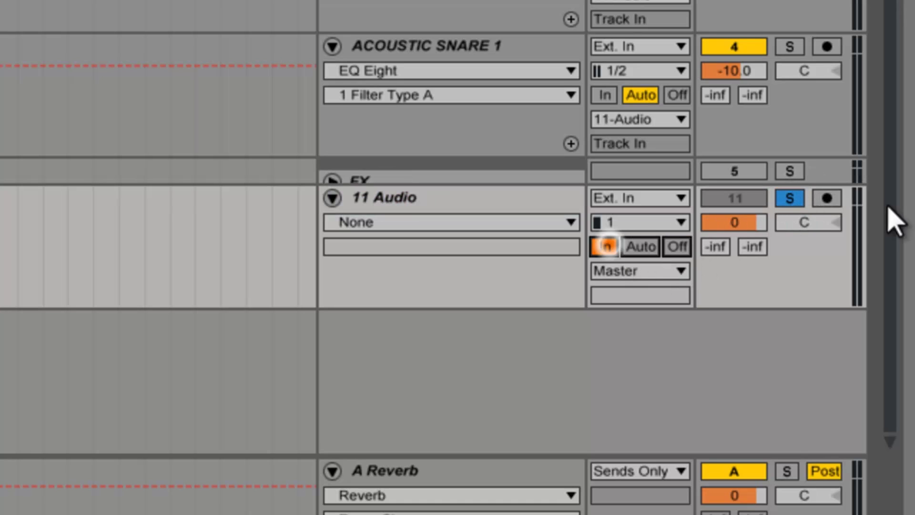
pyautogui.click(826, 198)
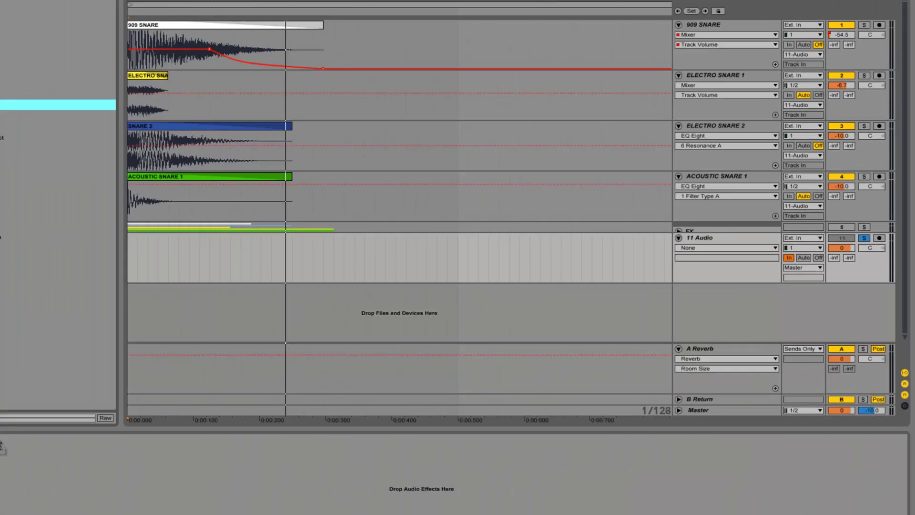
# Add an EQ Eight to 11 Audio and make band 1 a low cut slightly below 100 Hz.
pyautogui.moveTo(130, 133); pyautogui.dragTo(287, 415)
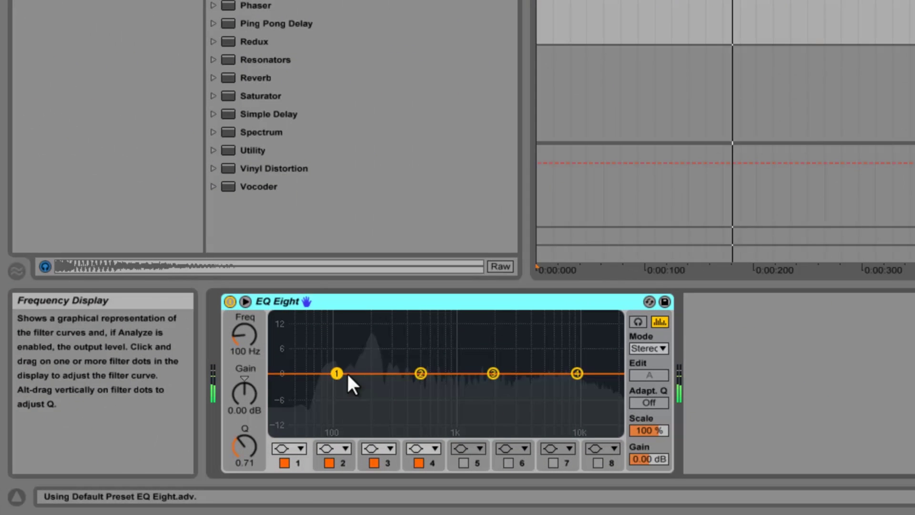
pyautogui.click(288, 448)
pyautogui.click(284, 350)
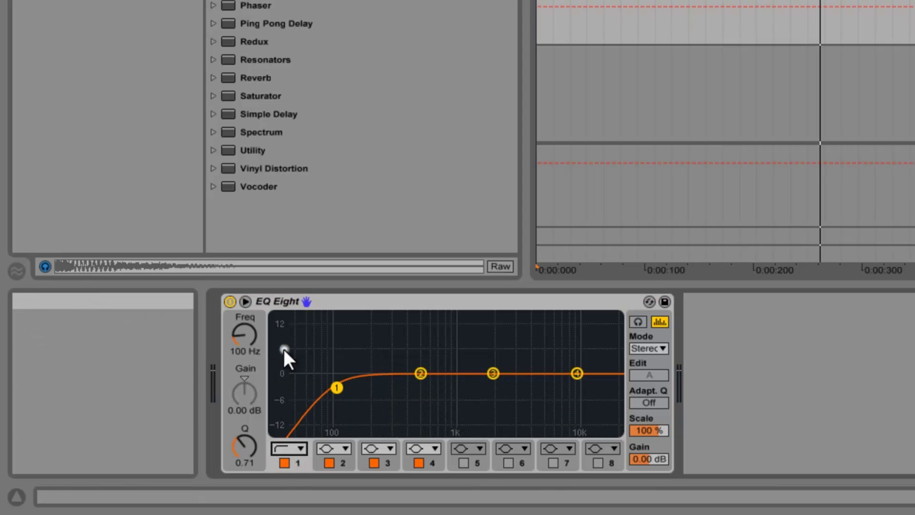
pyautogui.moveTo(333, 386); pyautogui.dragTo(326, 395)
# Set band 2 of 11 Audio's EQ to a narrow 2.60 dB boost at 200 Hz with Q 5.12.
pyautogui.moveTo(420, 373); pyautogui.dragTo(368, 363)
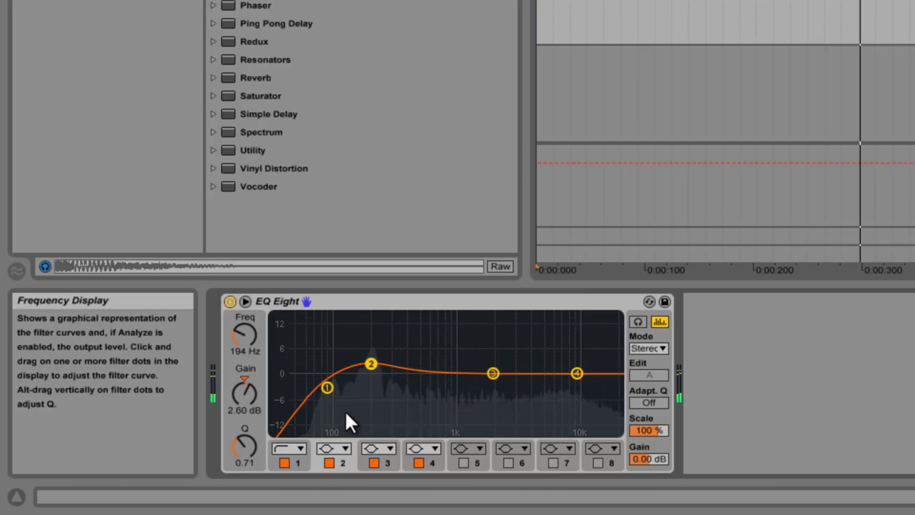
pyautogui.moveTo(239, 457); pyautogui.dragTo(248, 427)
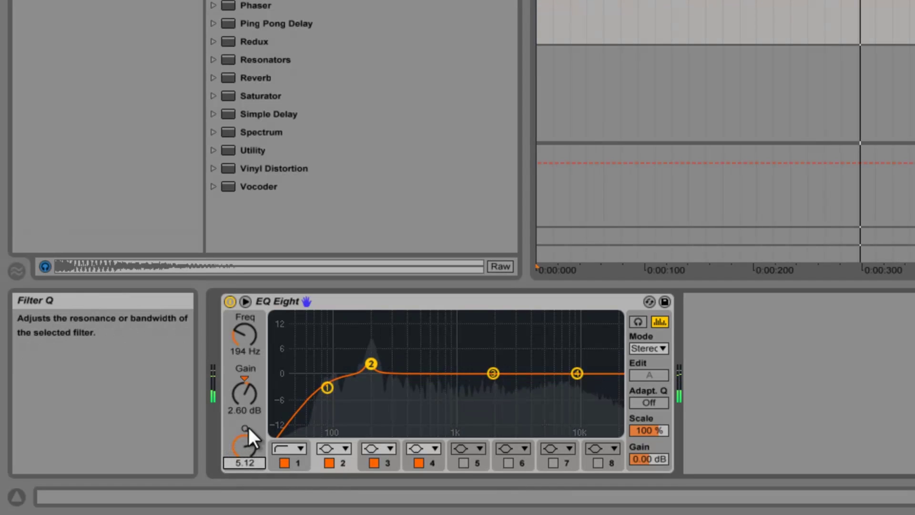
pyautogui.click(242, 330)
pyautogui.press('Up')
pyautogui.press('Up')
pyautogui.press('Up')
pyautogui.press('Up')
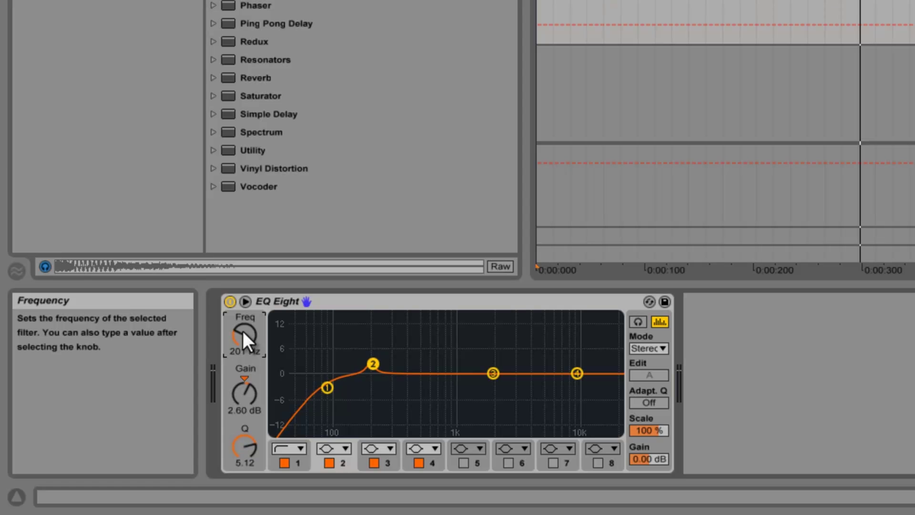
pyautogui.press('space')
pyautogui.press('space')
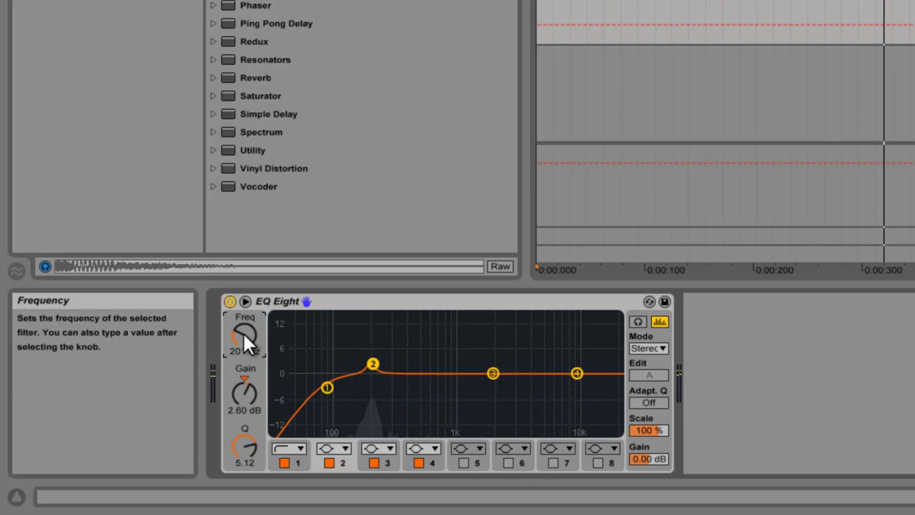
# Play the layered snare and set EQ band 3 to a slight cut at about 2 kHz.
pyautogui.press('space')
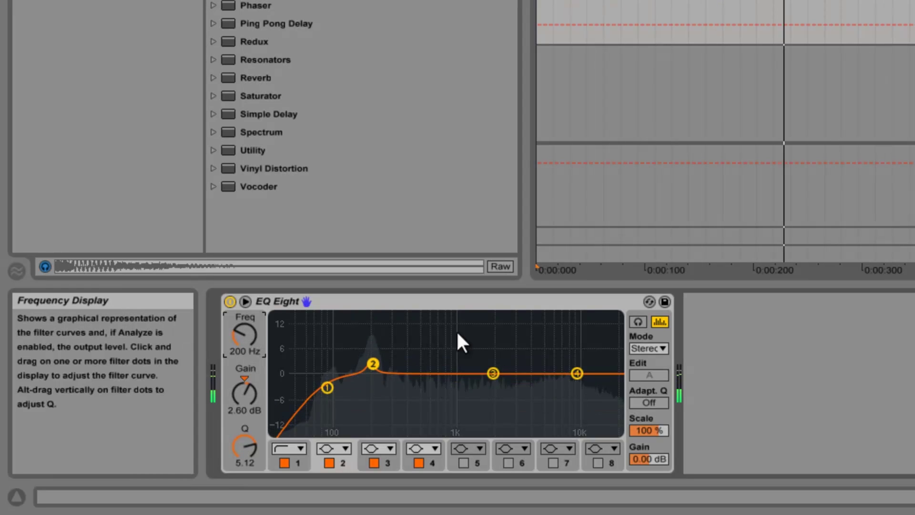
pyautogui.moveTo(492, 373); pyautogui.dragTo(558, 378)
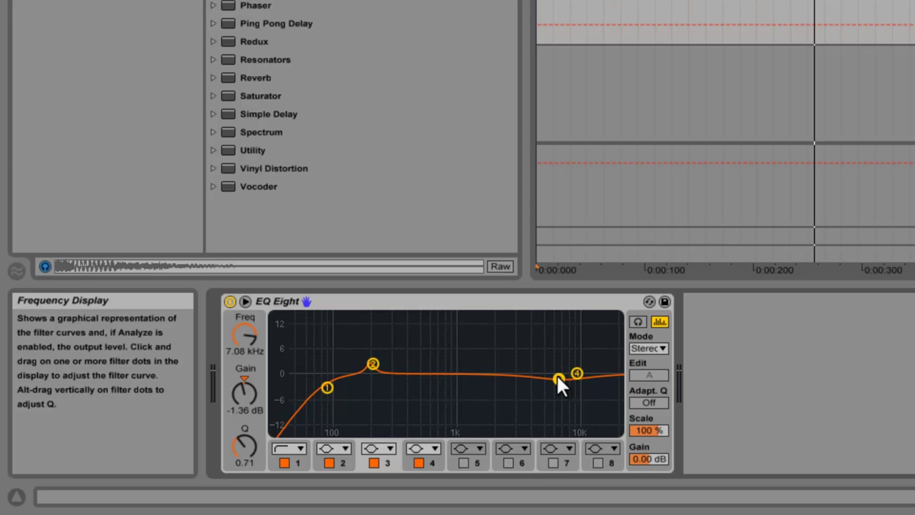
pyautogui.moveTo(558, 379); pyautogui.dragTo(496, 378)
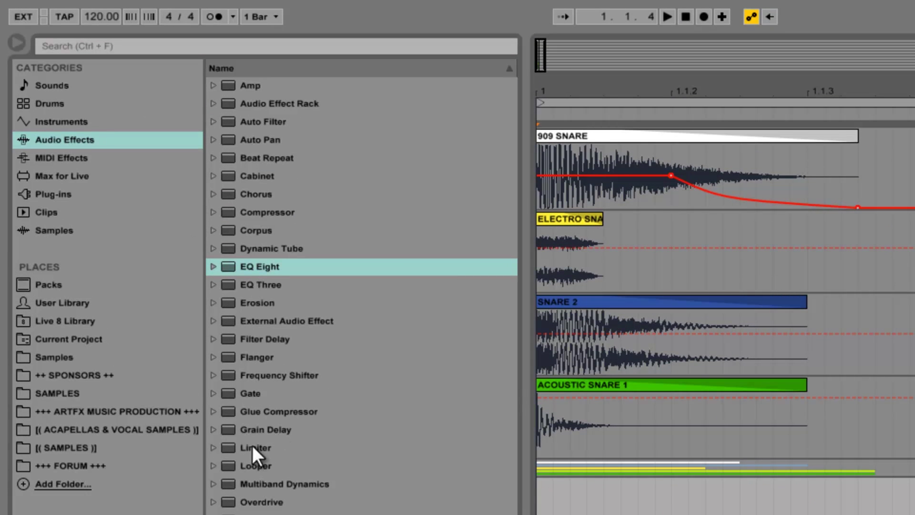
# Add the Digital Fish Phones dominion plug-in after the EQ Eight on 11 Audio and raise its attack level to 17.
pyautogui.click(58, 195)
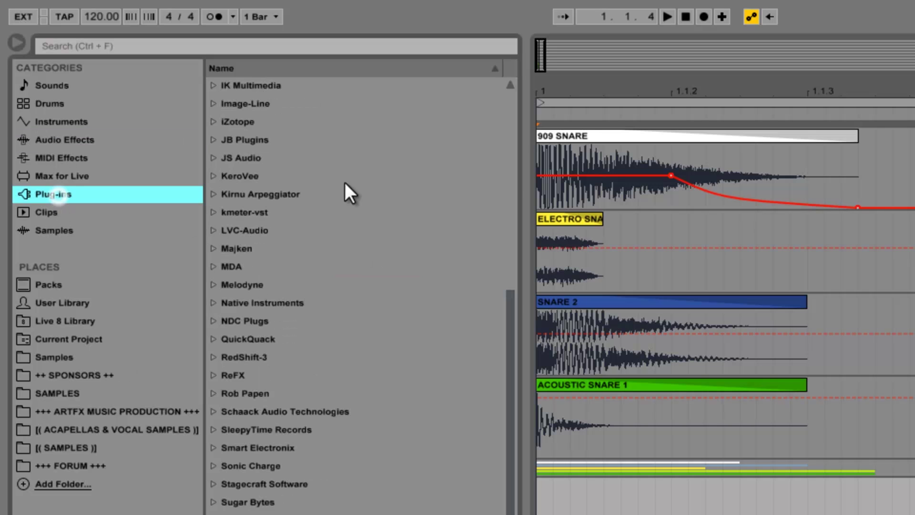
pyautogui.scroll(5, 283, 404)
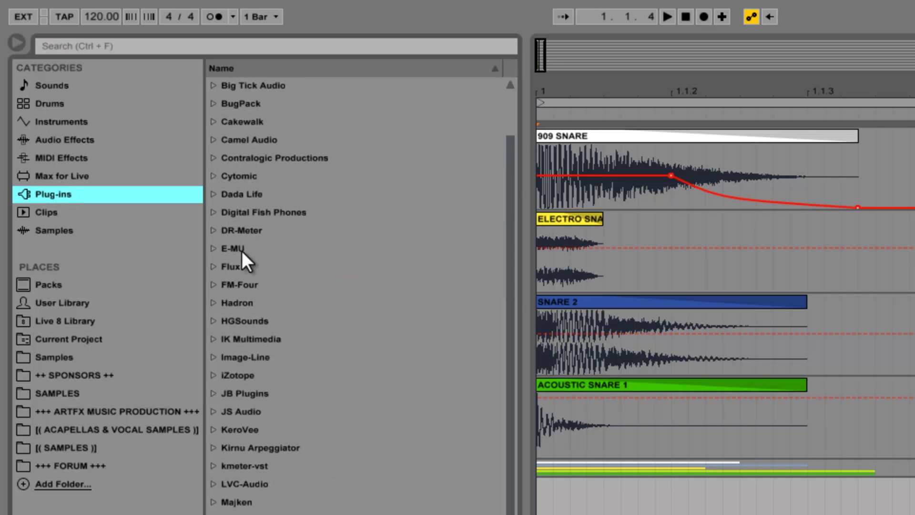
pyautogui.click(212, 214)
pyautogui.moveTo(272, 246); pyautogui.dragTo(914, 514)
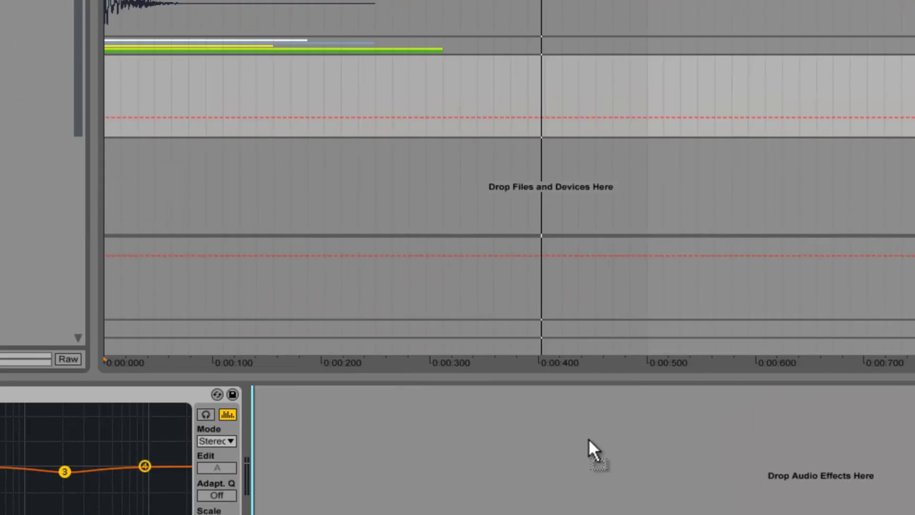
pyautogui.moveTo(589, 439); pyautogui.dragTo(593, 455)
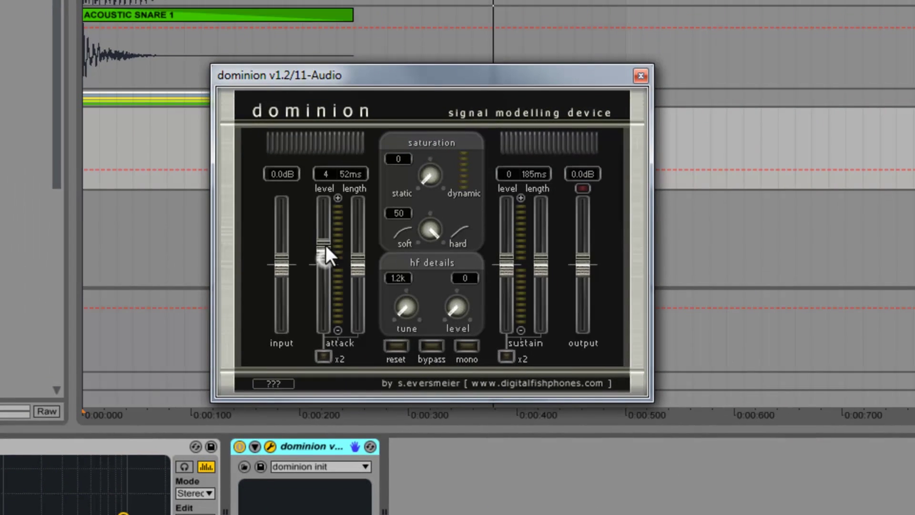
pyautogui.moveTo(325, 245); pyautogui.dragTo(318, 220)
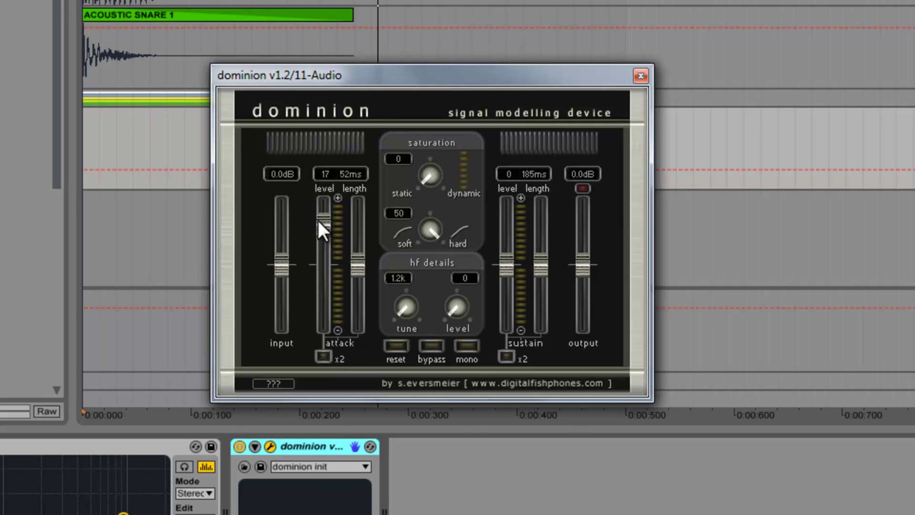
pyautogui.click(704, 178)
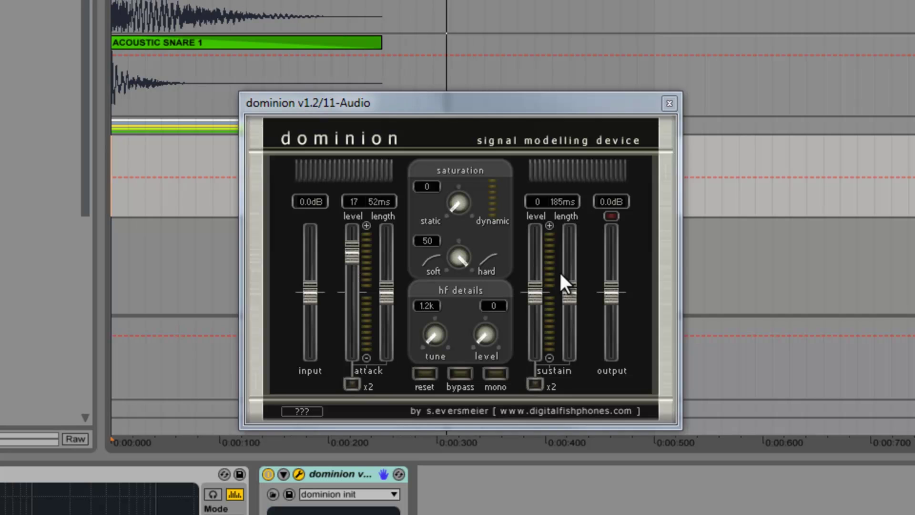
# Set dominion's attack length to 58 ms and its HF details to tune 2.9k and level 11.
pyautogui.moveTo(384, 295)
pyautogui.mouseDown()
pyautogui.moveTo(385, 265)
pyautogui.moveTo(378, 291)
pyautogui.mouseUp()
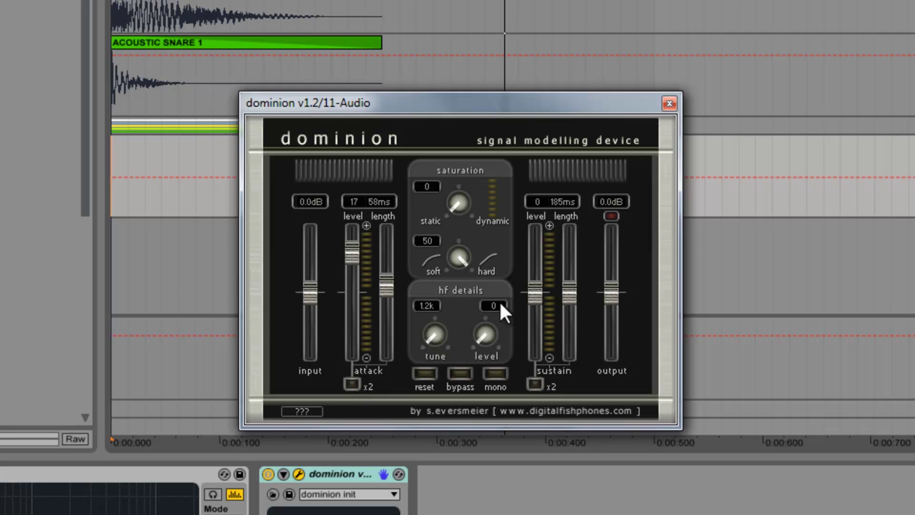
pyautogui.moveTo(437, 315); pyautogui.dragTo(488, 317)
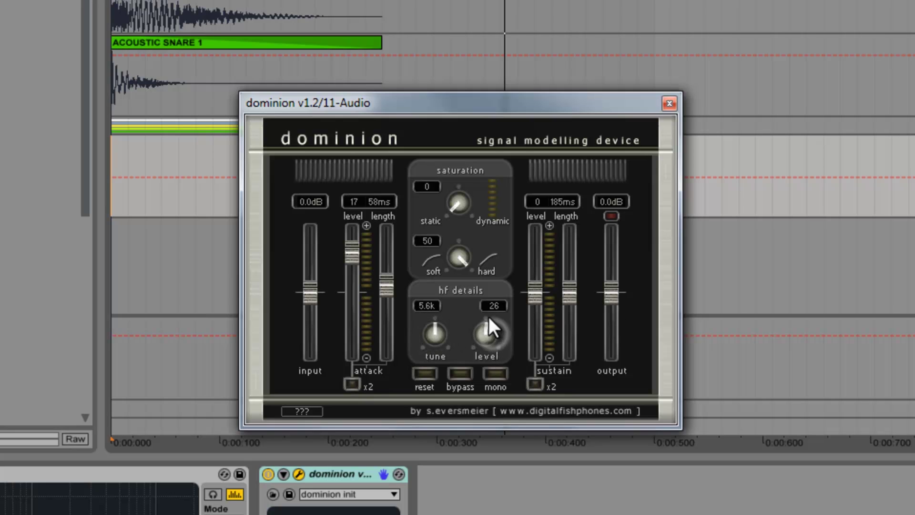
pyautogui.moveTo(439, 332); pyautogui.dragTo(417, 342)
pyautogui.moveTo(479, 328); pyautogui.dragTo(416, 331)
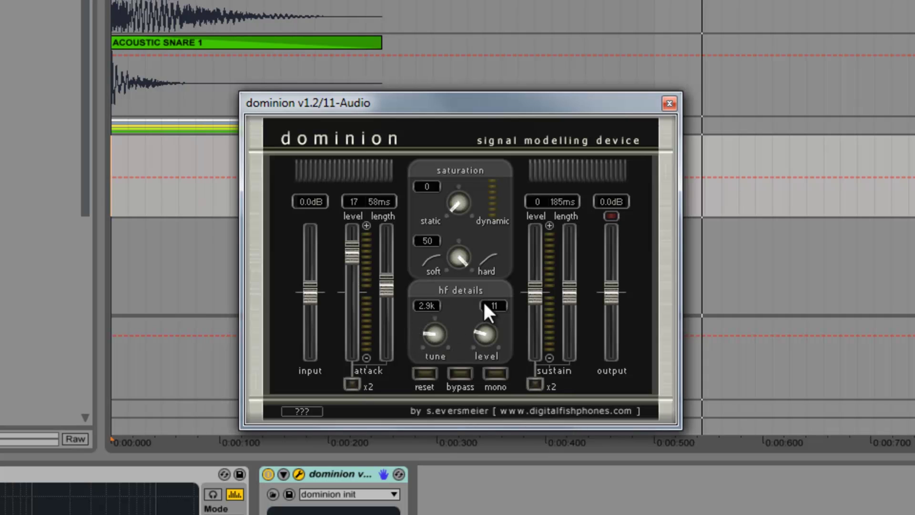
# Set dominion's sustain level to 7 and sustain length to 378 ms, and close the plug-in window.
pyautogui.moveTo(567, 294); pyautogui.dragTo(531, 320)
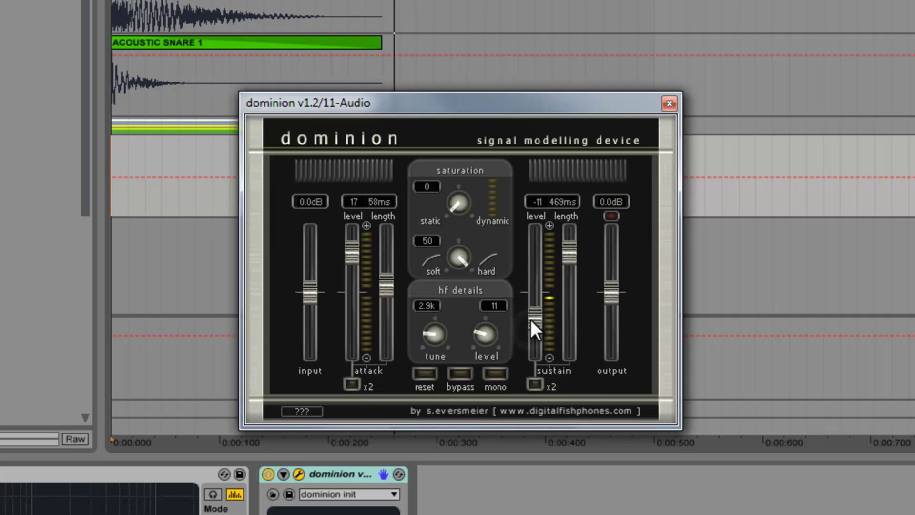
pyautogui.moveTo(564, 248); pyautogui.dragTo(530, 251)
pyautogui.moveTo(562, 292); pyautogui.dragTo(534, 276)
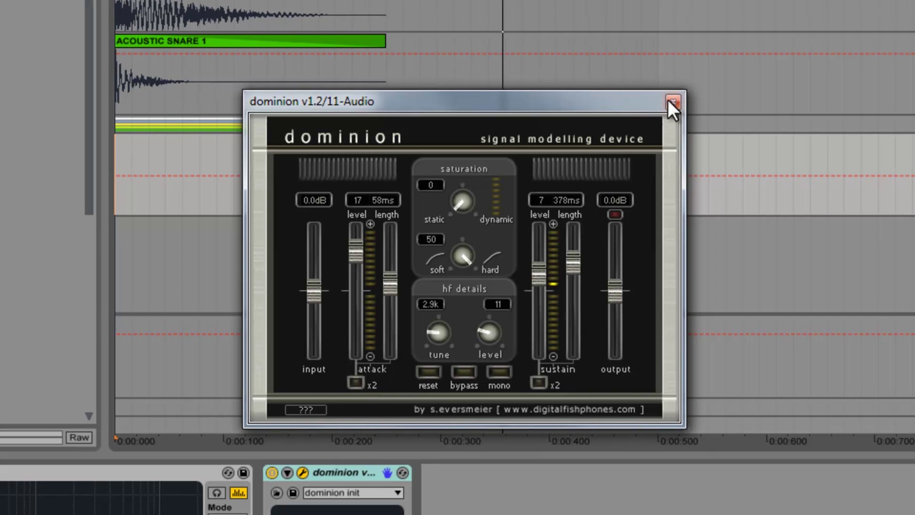
pyautogui.click(669, 103)
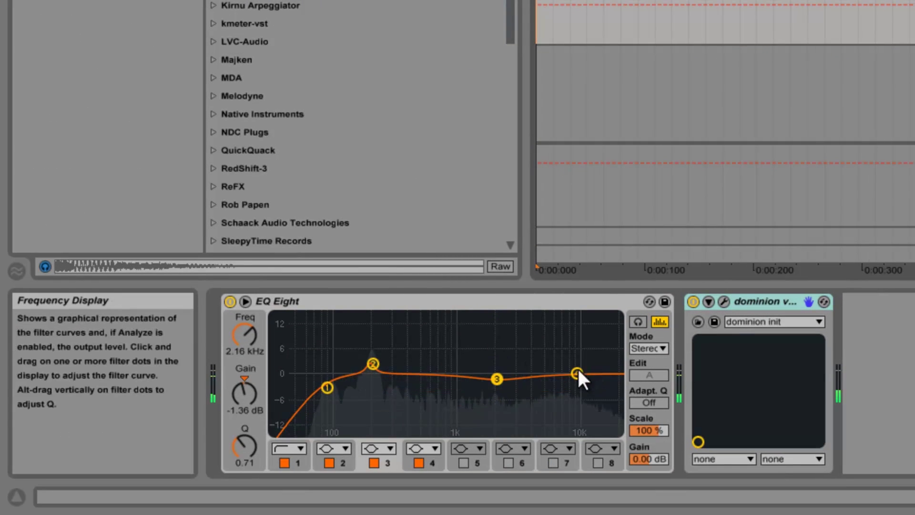
# Move 11 Audio's EQ band 3 to about 850 Hz at -1.6 dB and boost band 4 by 1.36 dB at 19.7 kHz.
pyautogui.moveTo(496, 378); pyautogui.dragTo(447, 378)
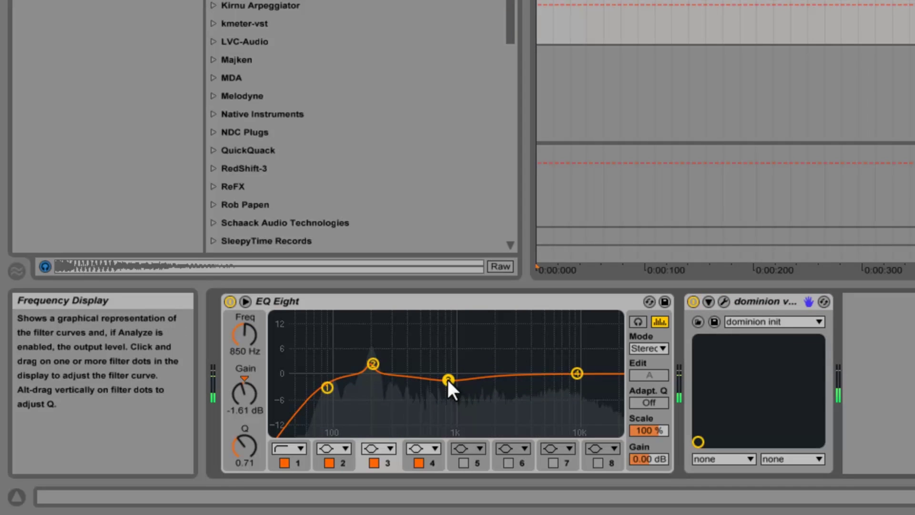
pyautogui.moveTo(576, 373); pyautogui.dragTo(619, 367)
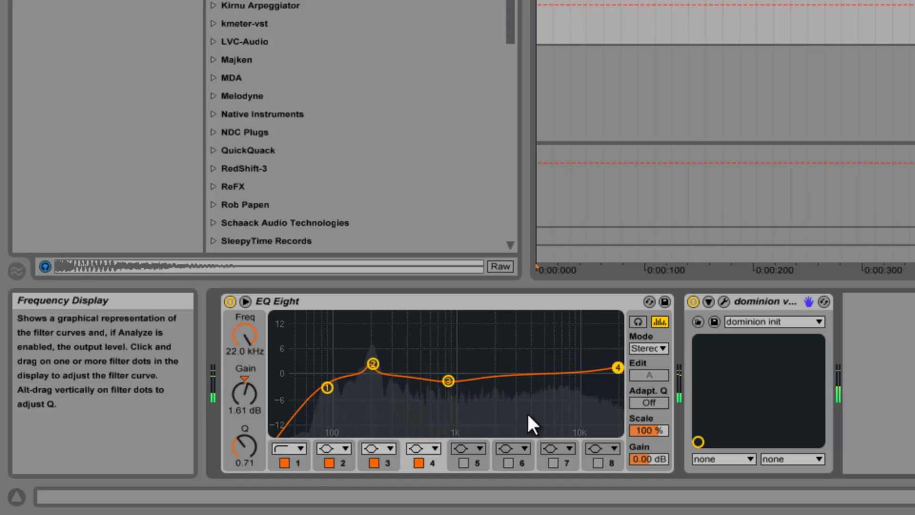
pyautogui.moveTo(613, 370); pyautogui.dragTo(607, 368)
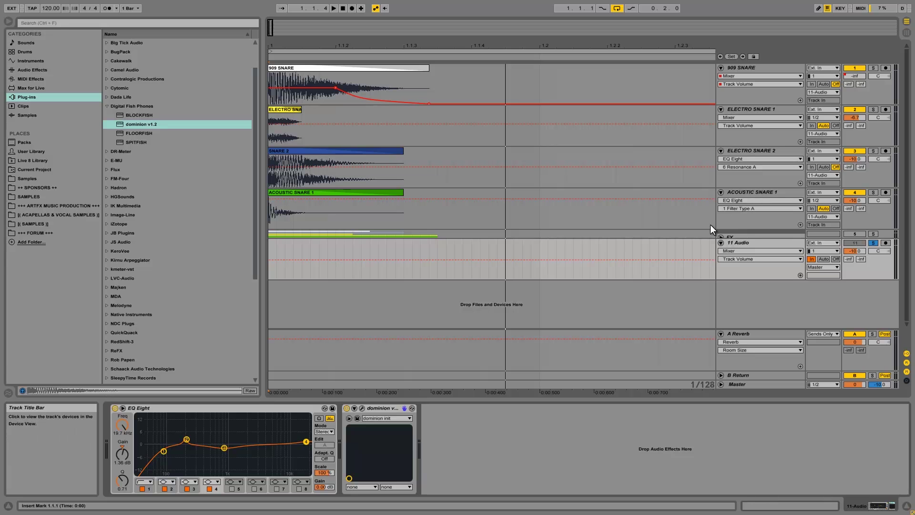
# Unfold the FX group and route its output to 11-Audio.
pyautogui.click(720, 236)
pyautogui.click(731, 233)
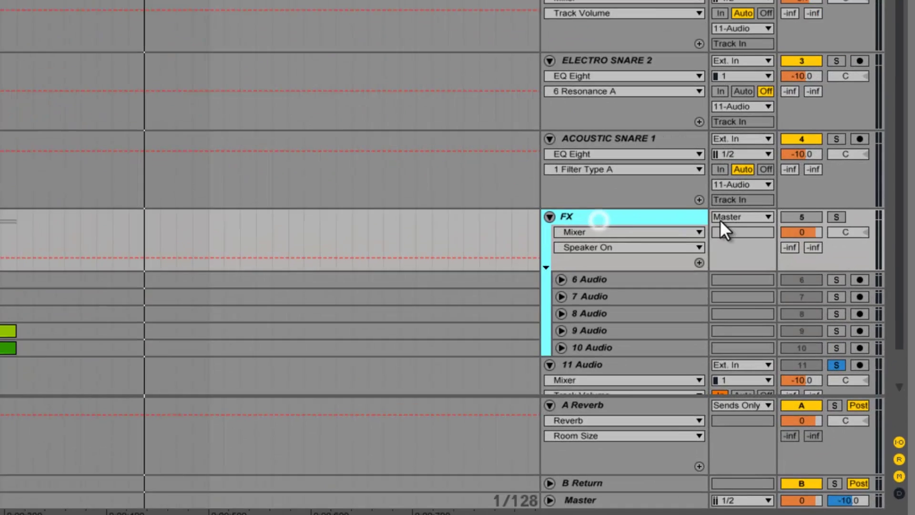
pyautogui.click(825, 235)
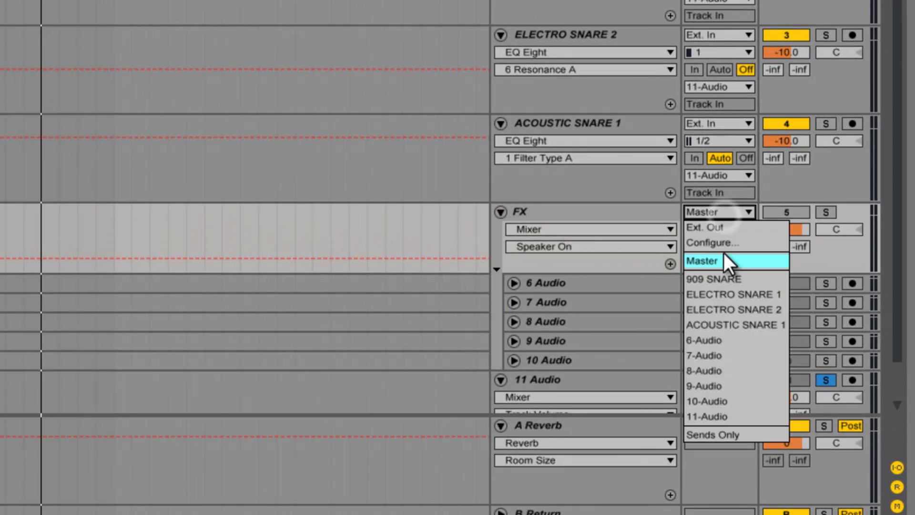
pyautogui.click(720, 415)
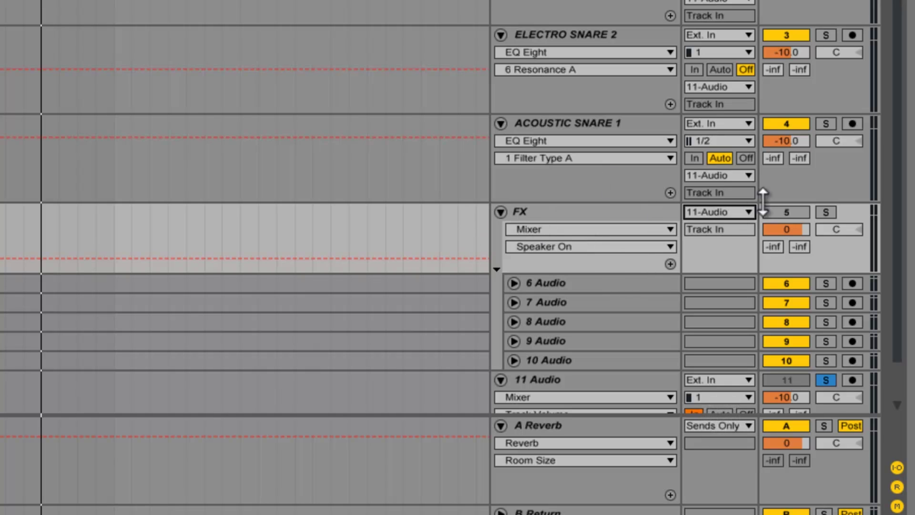
# Activate the FX group and deactivate tracks 7 Audio through 10 Audio inside it.
pyautogui.click(786, 212)
pyautogui.click(786, 303)
pyautogui.click(786, 322)
pyautogui.click(786, 341)
pyautogui.click(786, 361)
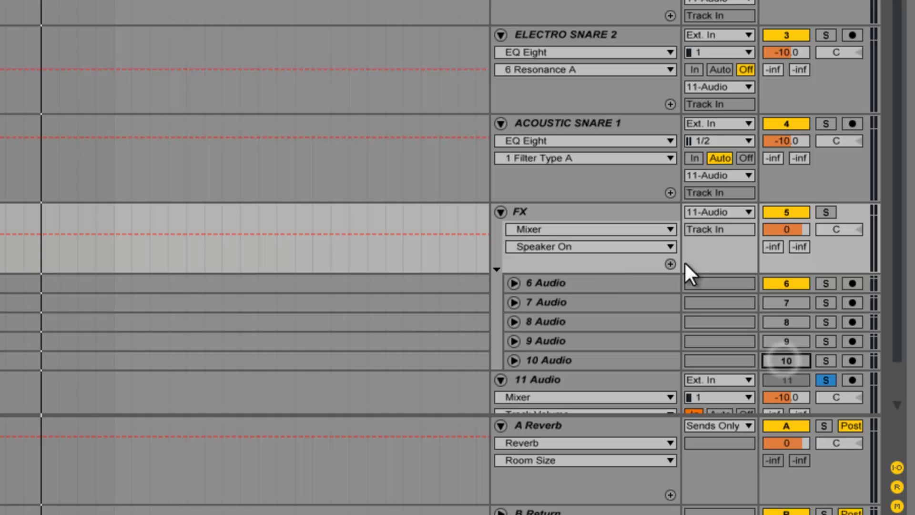
# Shorten the 06_break_wood clip on 6 Audio to the length of the 12_valve_stuck clip and enable the track's EQ Eight.
pyautogui.click(598, 282)
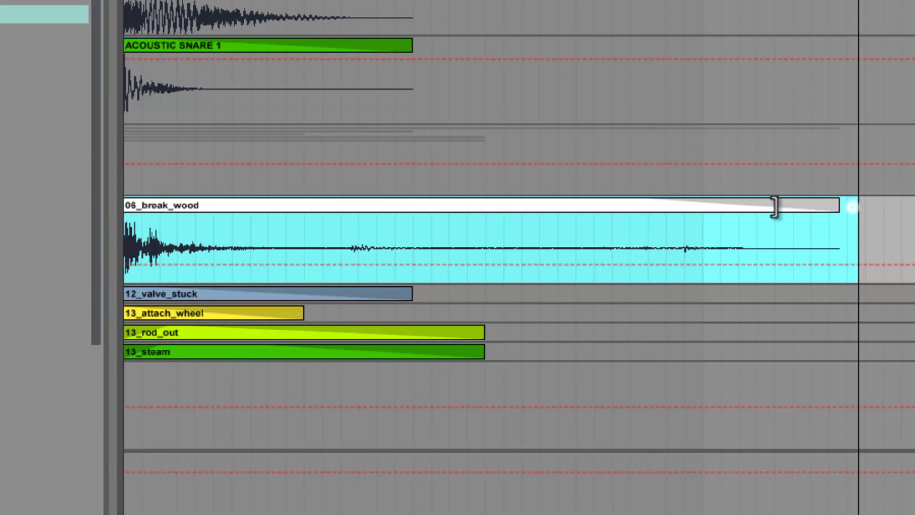
pyautogui.moveTo(773, 205); pyautogui.dragTo(411, 244)
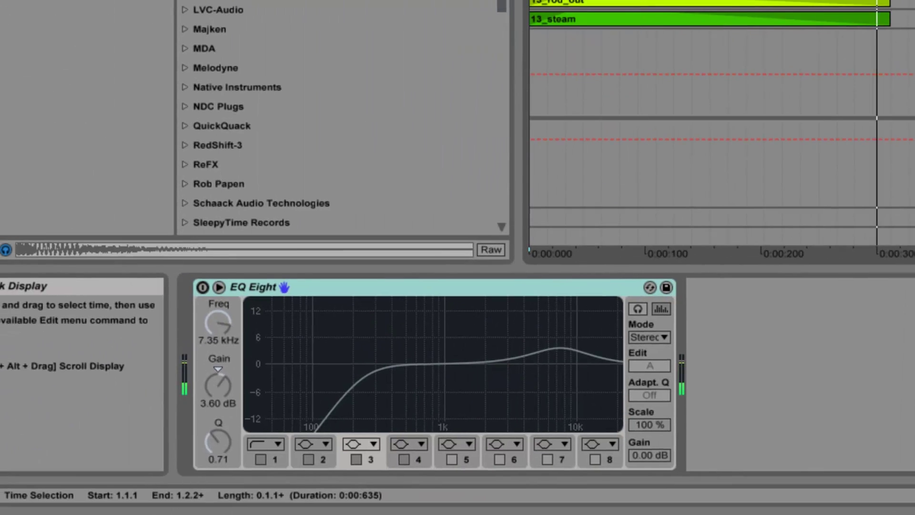
pyautogui.click(146, 335)
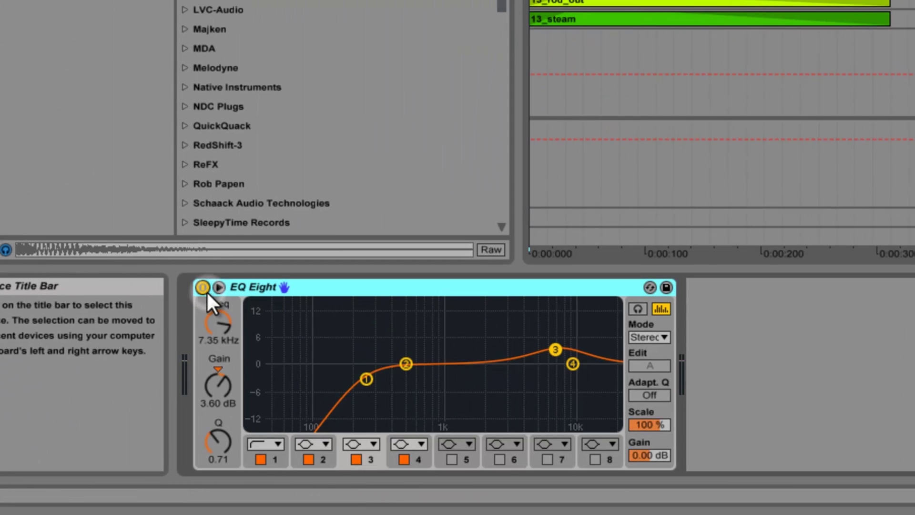
# Audition 6 Audio soloed with the FX group's volume at -10 dB, and unsolo the track.
pyautogui.press('space')
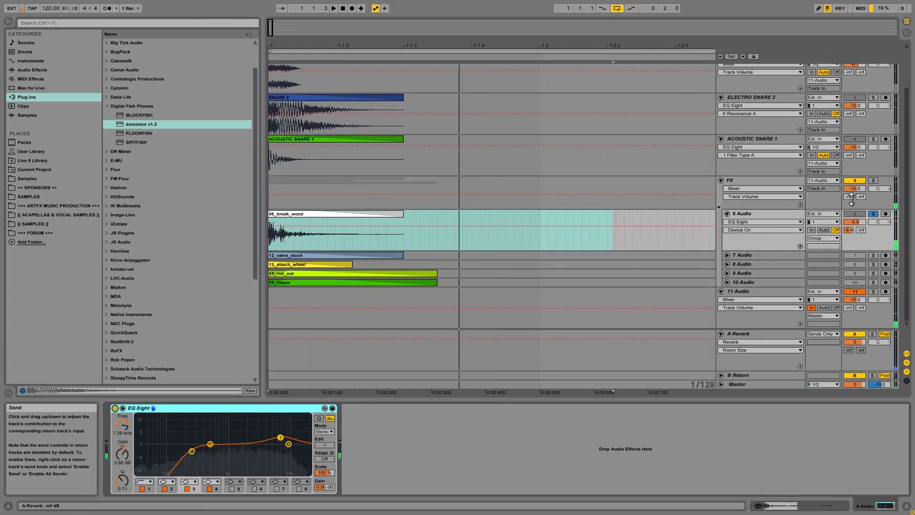
pyautogui.press('space')
pyautogui.click(873, 213)
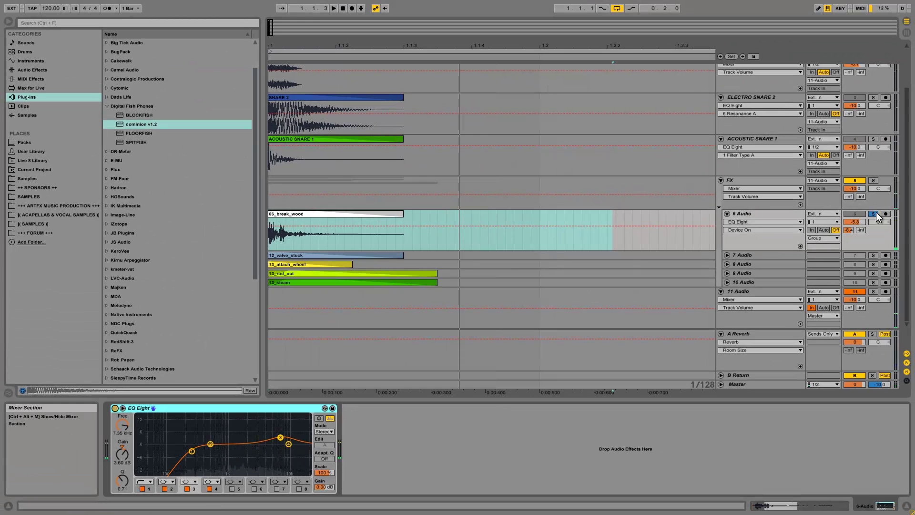
pyautogui.press('space')
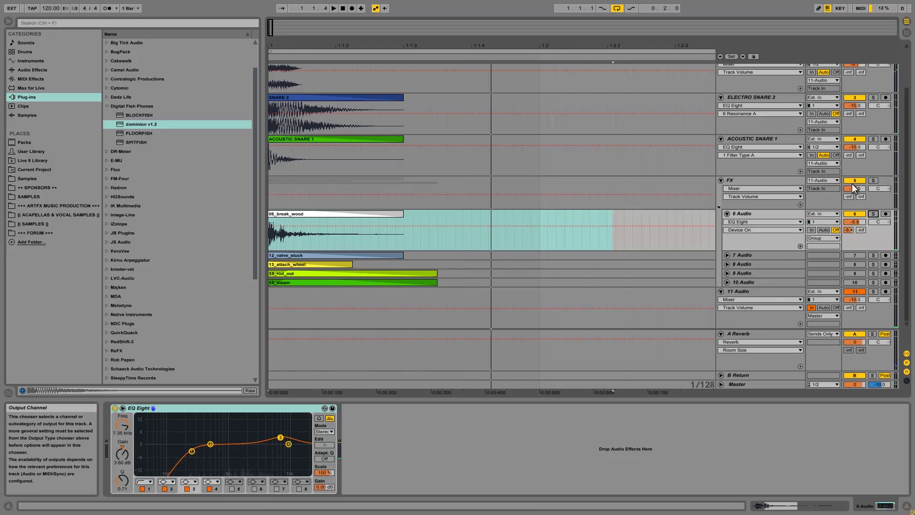
# Compare the snare with the FX group off and on, and set 6 Audio's volume to 0 dB.
pyautogui.click(855, 181)
pyautogui.press('space')
pyautogui.click(854, 181)
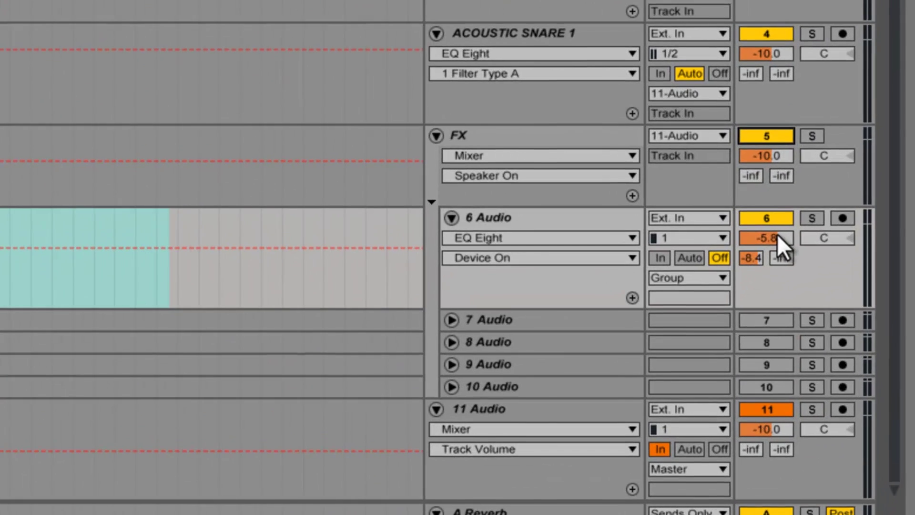
pyautogui.click(776, 236)
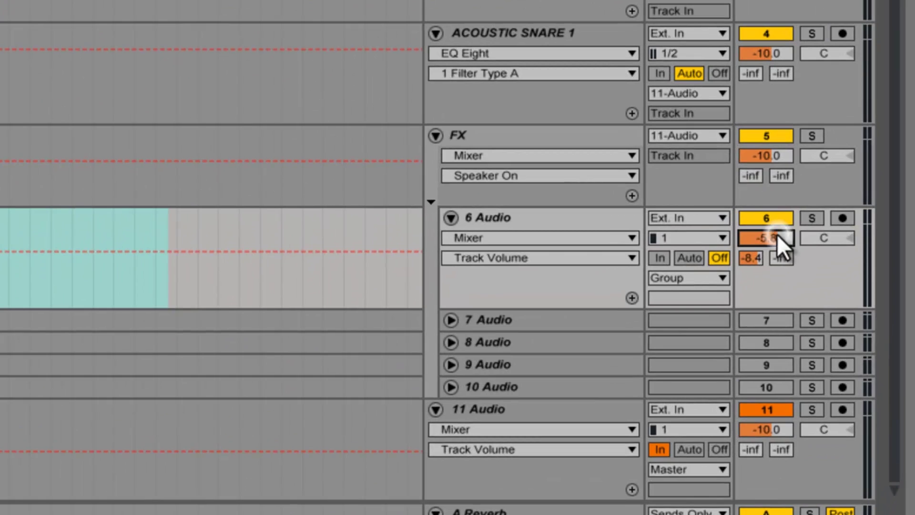
pyautogui.press('Return')
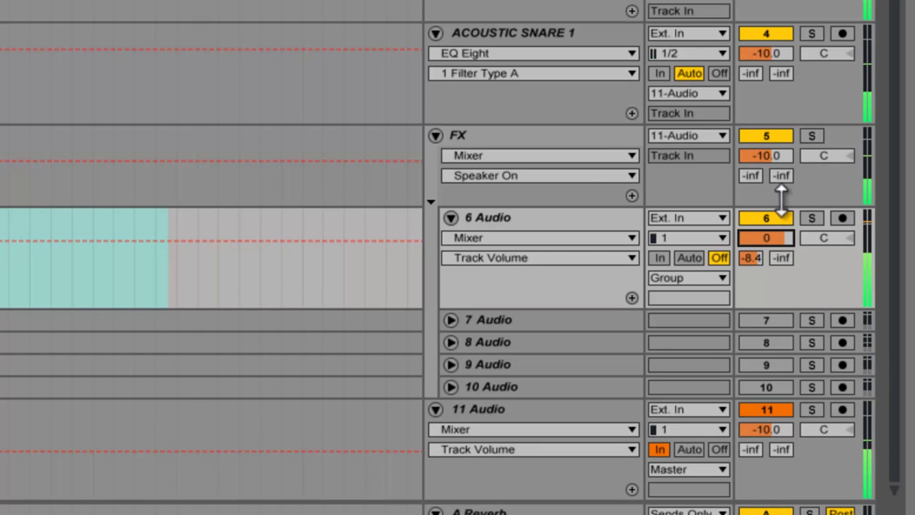
# Listen to the FX group soloed, and compare the layered snare with and without the wood layer by toggling FX and 6 Audio.
pyautogui.click(811, 137)
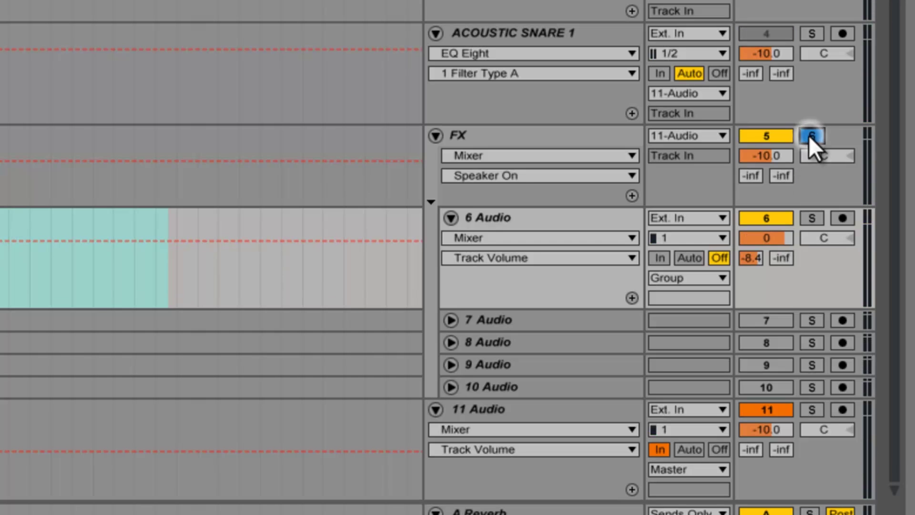
pyautogui.click(810, 137)
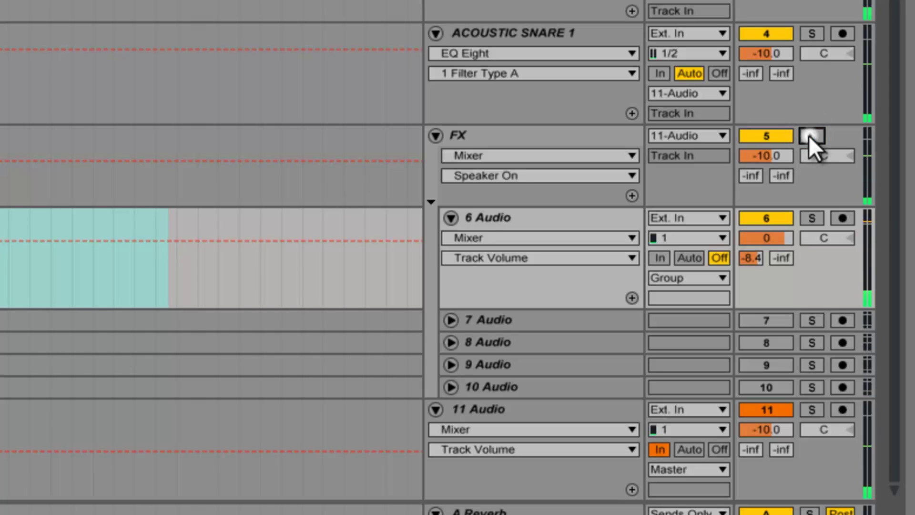
pyautogui.click(762, 135)
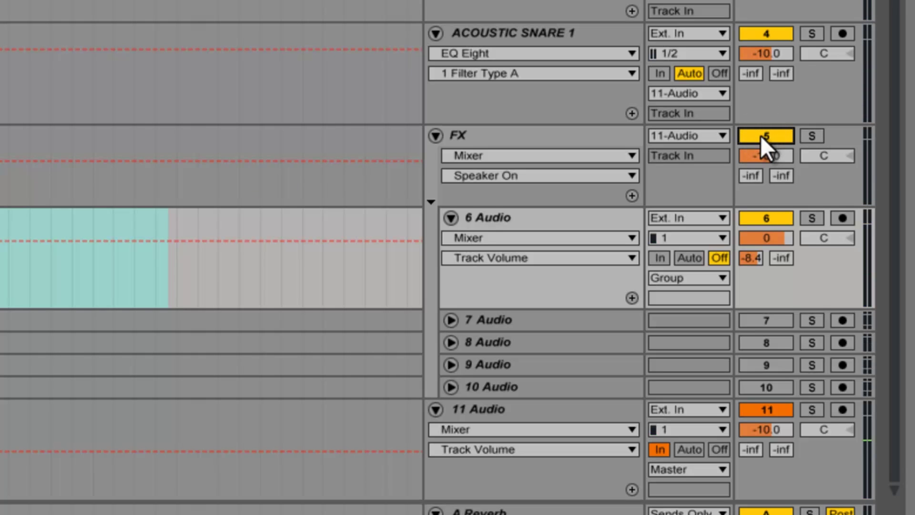
pyautogui.click(510, 318)
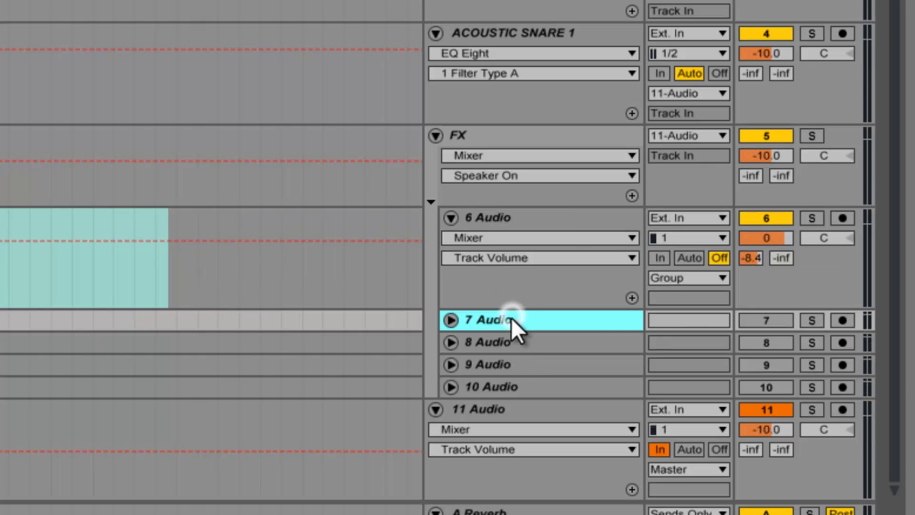
pyautogui.click(761, 218)
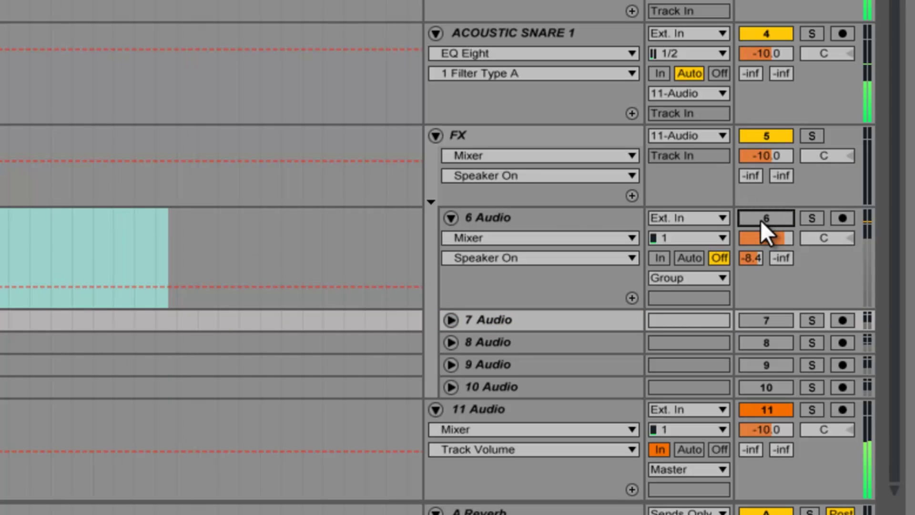
pyautogui.click(761, 218)
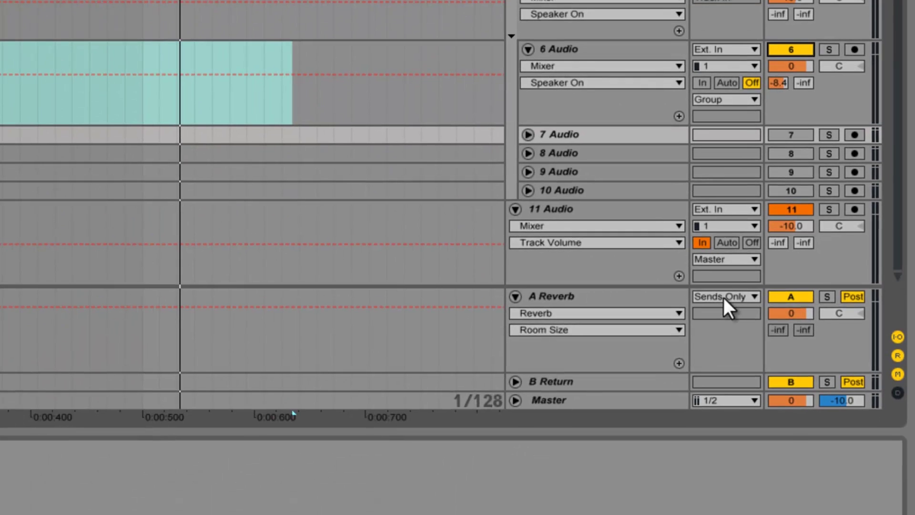
# Route the A Reverb return's output to Master and set 6 Audio's reverb send to about -12 dB.
pyautogui.click(723, 298)
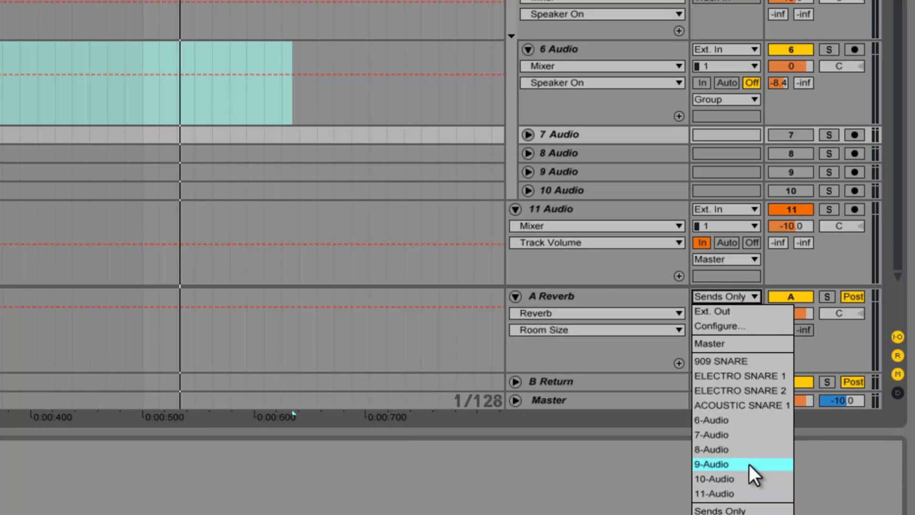
pyautogui.click(739, 345)
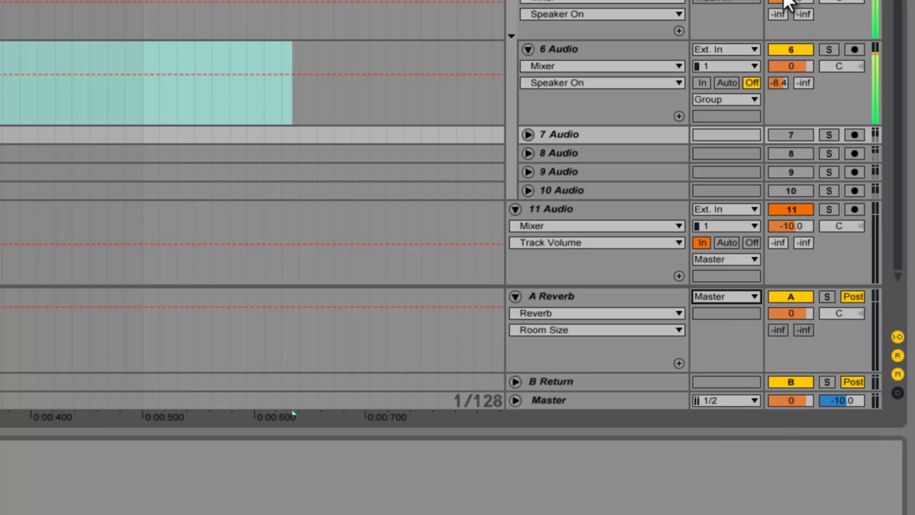
pyautogui.click(778, 84)
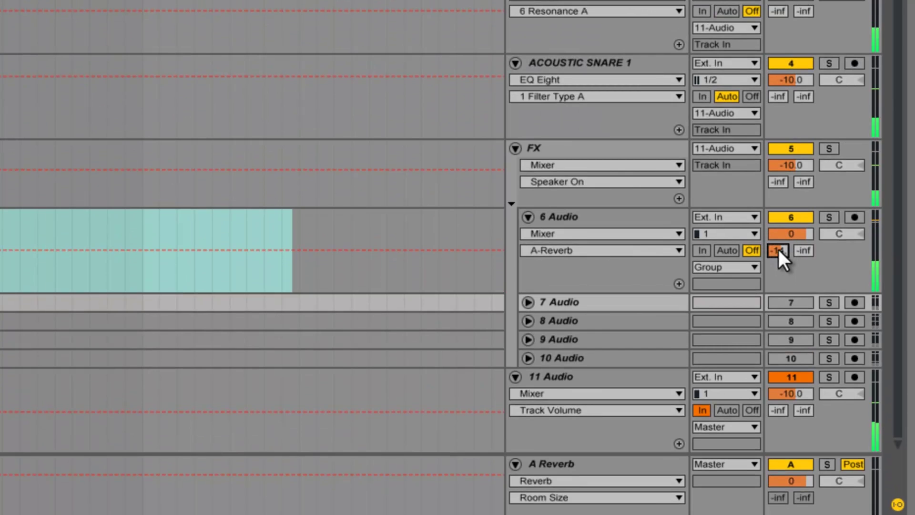
pyautogui.click(778, 251)
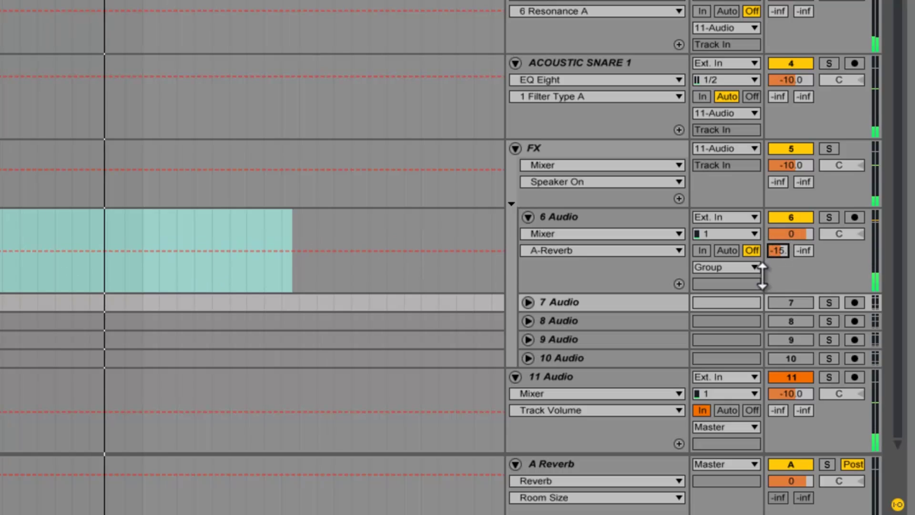
pyautogui.moveTo(775, 251); pyautogui.dragTo(775, 254)
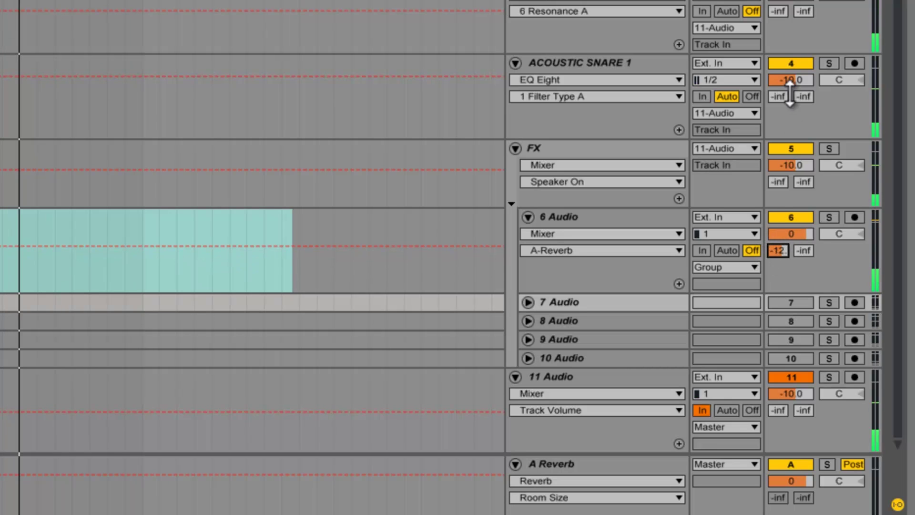
# Try a reverb send of about -10 dB on ACOUSTIC SNARE 1 and return it to minus infinity.
pyautogui.moveTo(782, 96); pyautogui.dragTo(781, 97)
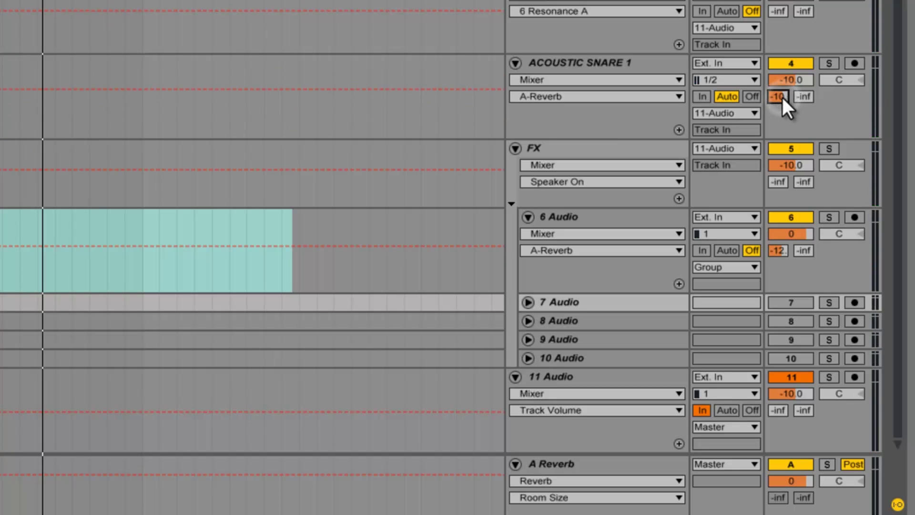
pyautogui.moveTo(783, 98); pyautogui.dragTo(782, 110)
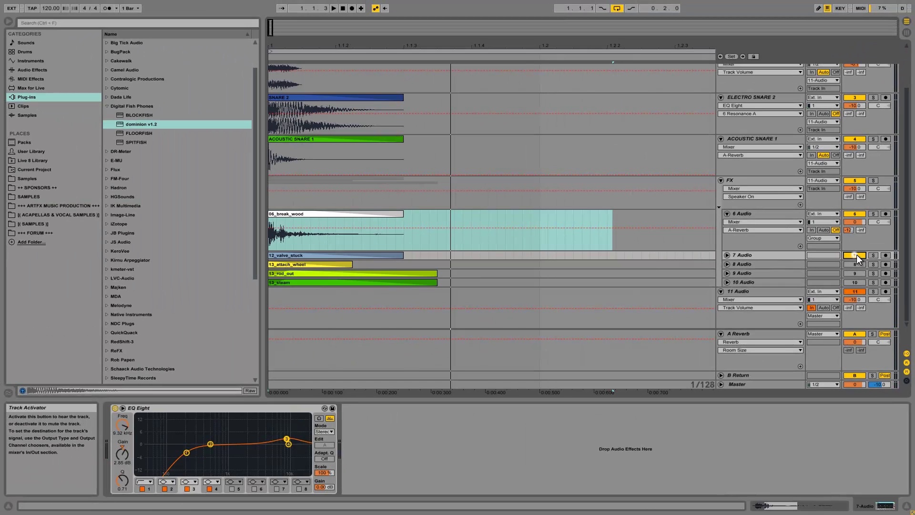
# Solo and unfold 7 Audio, lengthen the 12_valve_stuck clip to about 1.1.4, and listen with EQ Eight bypassed.
pyautogui.click(874, 254)
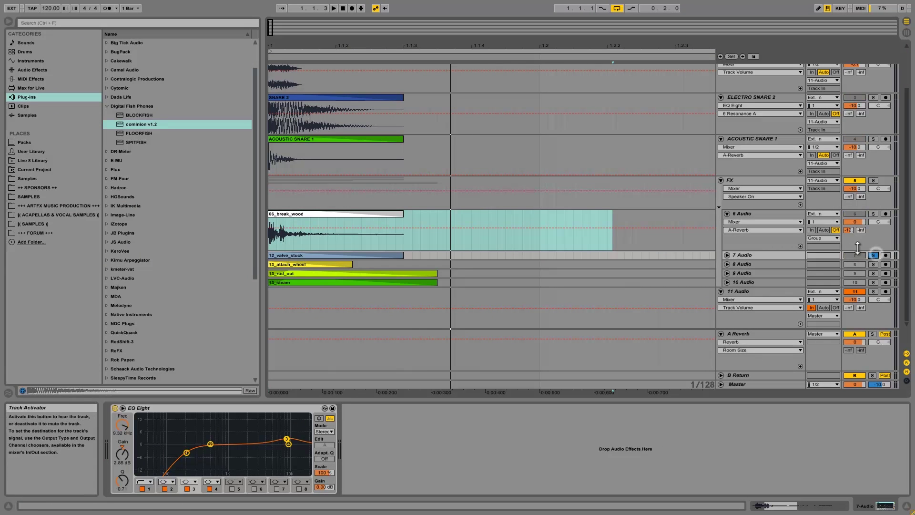
pyautogui.click(727, 256)
pyautogui.click(403, 254)
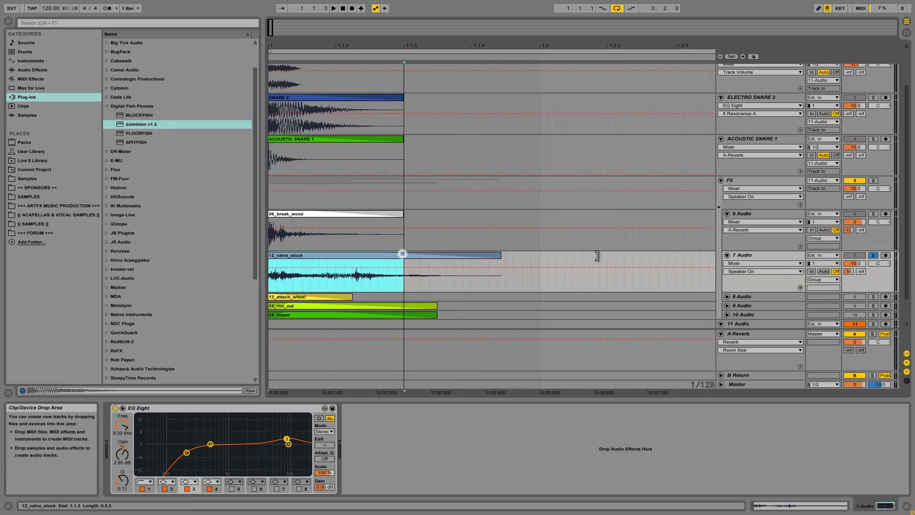
pyautogui.click(114, 408)
pyautogui.press('space')
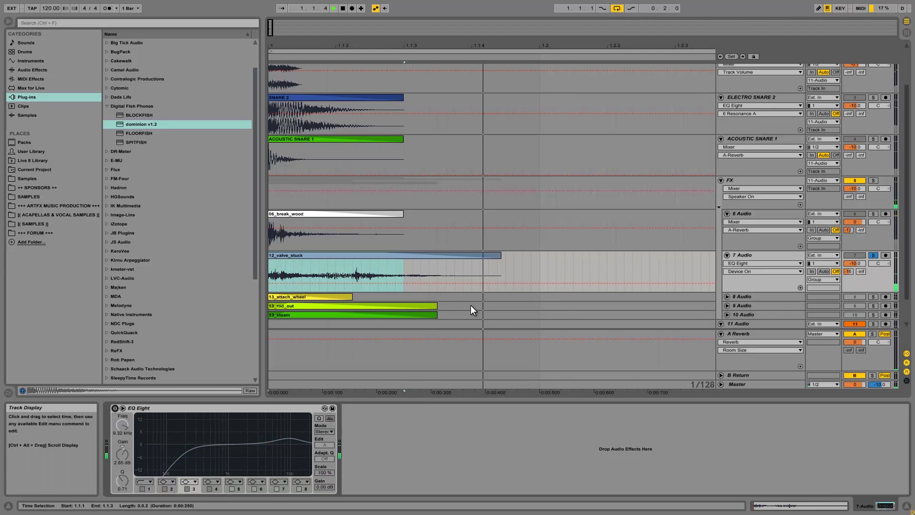
# Listen to 7 Audio within the full snare mix and shorten the 12_valve_stuck clip to about 1.1.3.
pyautogui.click(874, 255)
pyautogui.press('space')
pyautogui.press('space')
pyautogui.moveTo(499, 257); pyautogui.dragTo(398, 268)
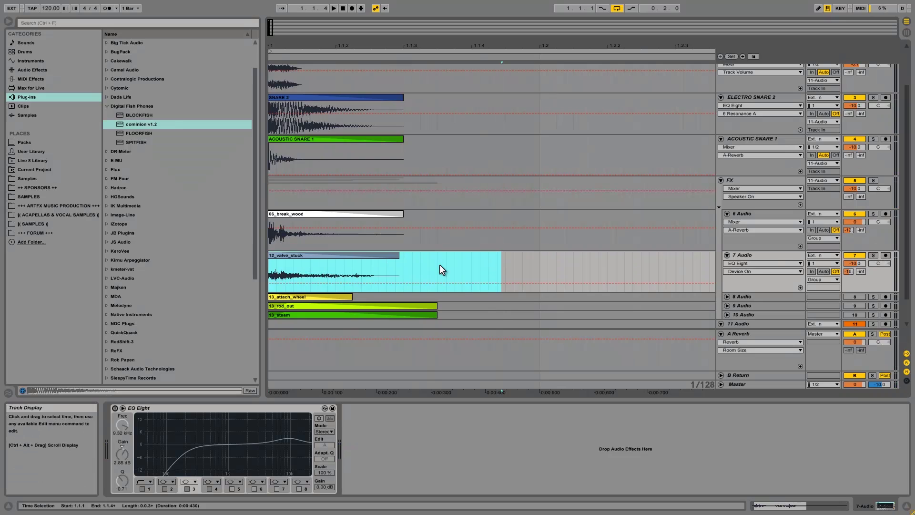
# Solo 7 Audio and reactivate its EQ Eight while listening to the shortened 12_valve_stuck clip.
pyautogui.click(873, 255)
pyautogui.press('space')
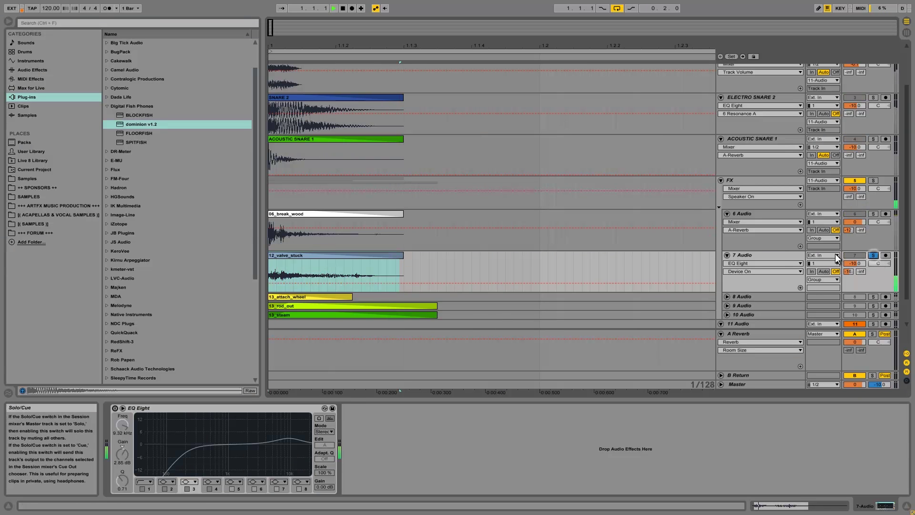
pyautogui.click(114, 408)
pyautogui.press('space')
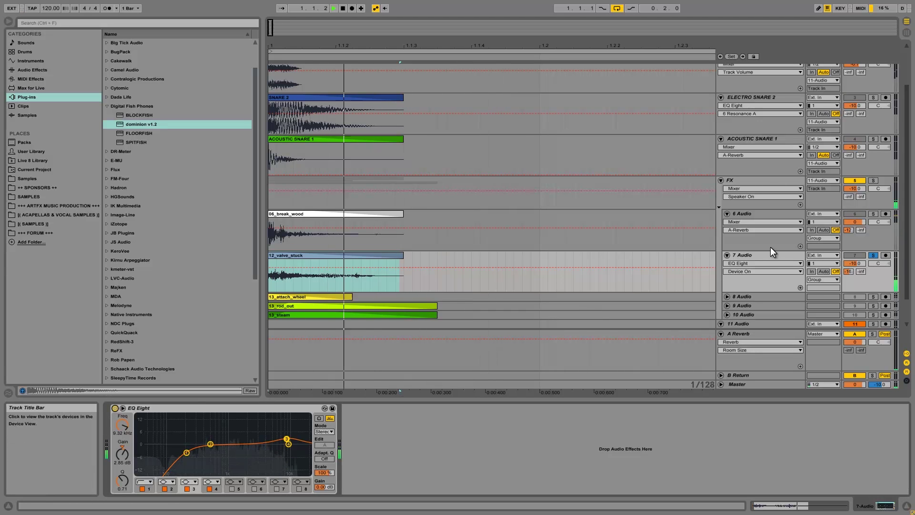
# Set 7 Audio's track volume to about -3.6 dB and play the result.
pyautogui.click(861, 264)
pyautogui.press('space')
pyautogui.moveTo(862, 264)
pyautogui.mouseDown()
pyautogui.moveTo(861, 248)
pyautogui.moveTo(861, 266)
pyautogui.mouseUp()
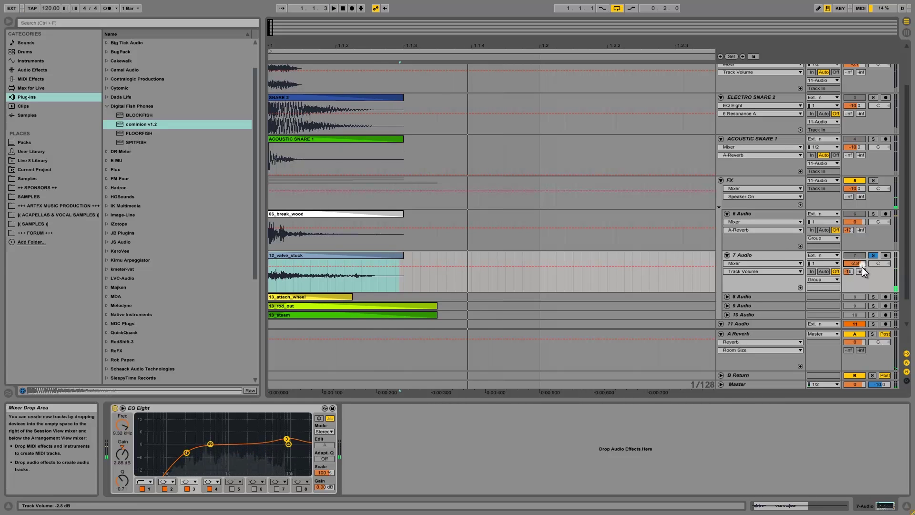
pyautogui.press('space')
# Listen to the FX group soloed with the wood and valve layers, and return it to the full mix.
pyautogui.click(873, 180)
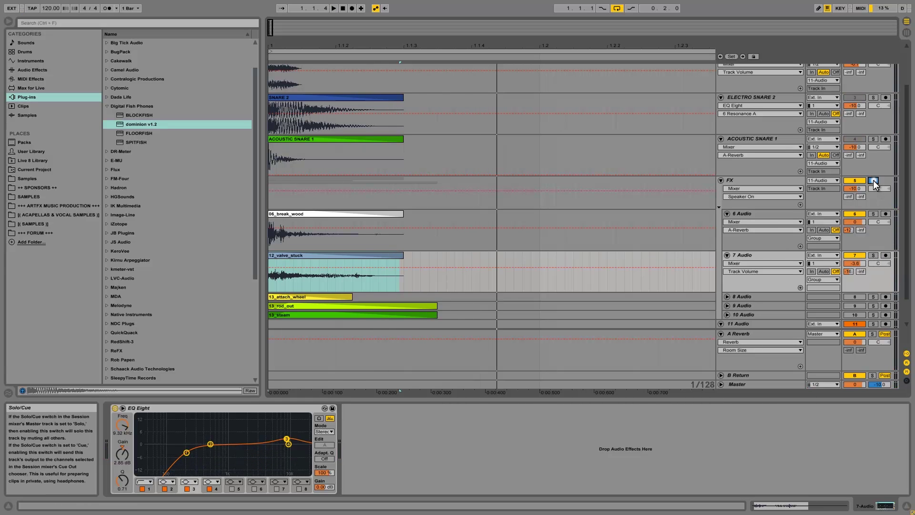
pyautogui.press('space')
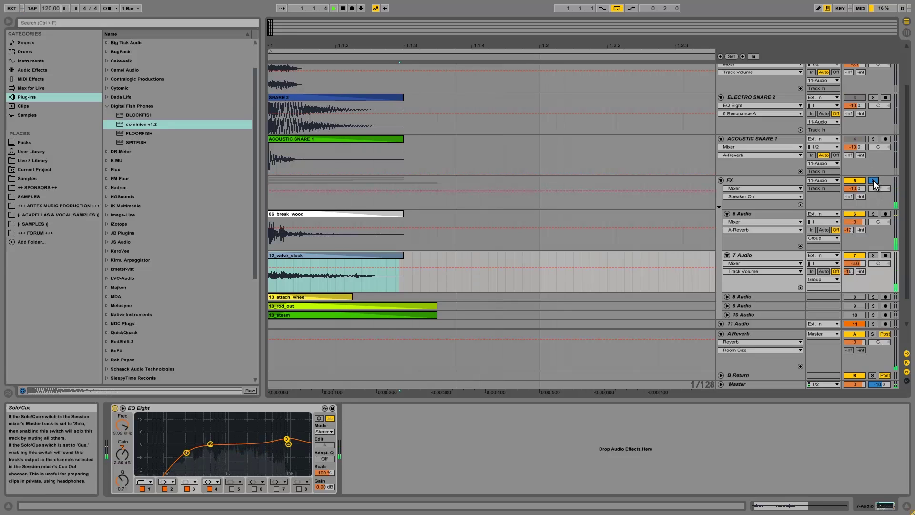
pyautogui.press('space')
pyautogui.click(873, 181)
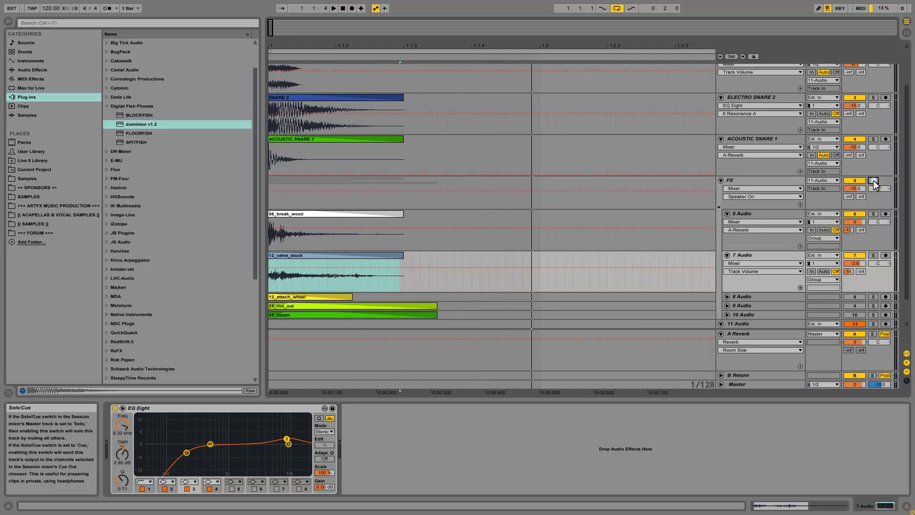
# Set the FX group's volume to about -11 dB while the full layered snare plays.
pyautogui.press('space')
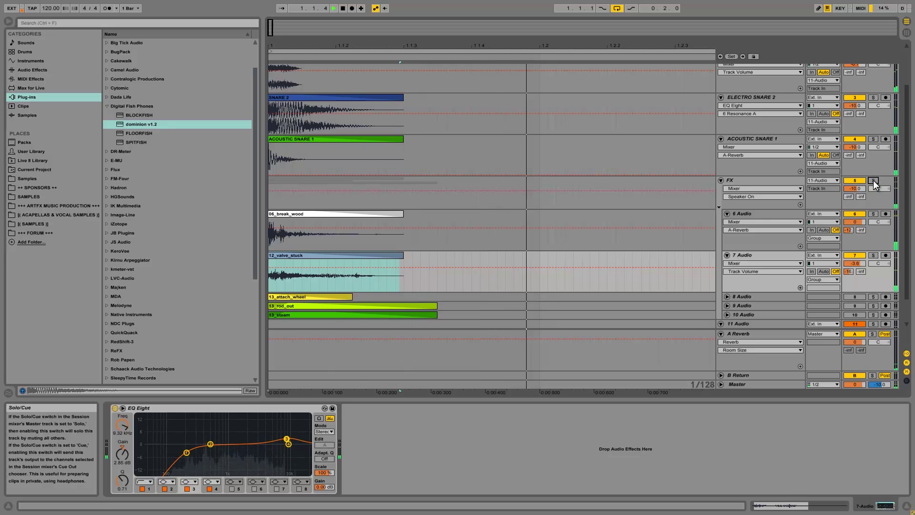
pyautogui.moveTo(856, 189)
pyautogui.mouseDown()
pyautogui.moveTo(856, 201)
pyautogui.moveTo(862, 189)
pyautogui.mouseUp()
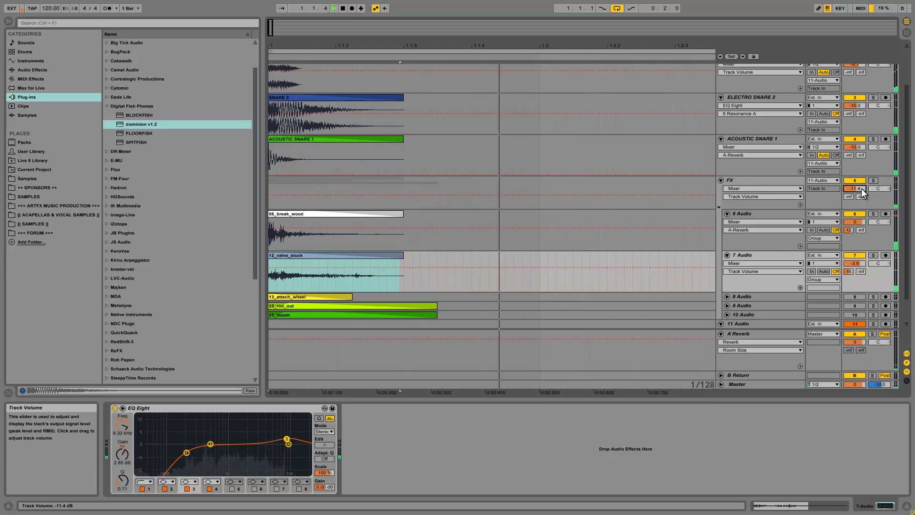
pyautogui.press('space')
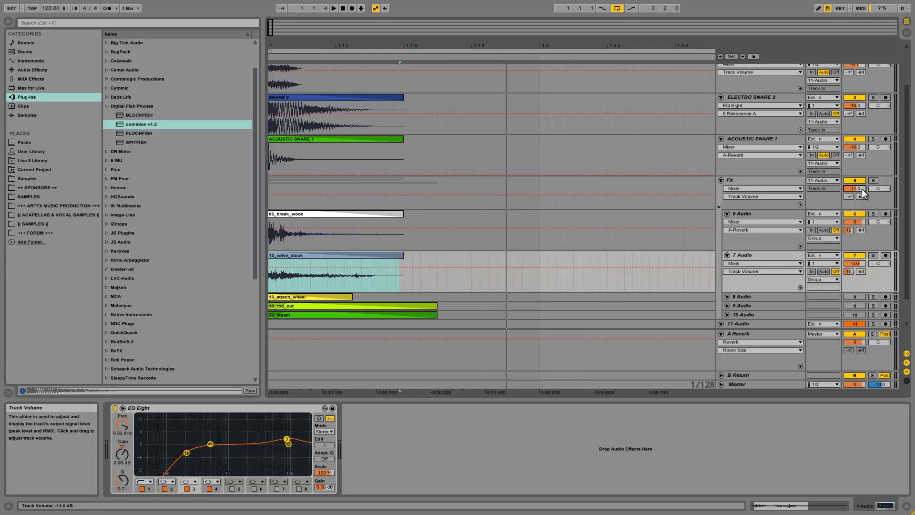
# Activate 8 Audio, 9 Audio and 10 Audio, and solo and unfold 8 Audio.
pyautogui.click(857, 305)
pyautogui.click(853, 314)
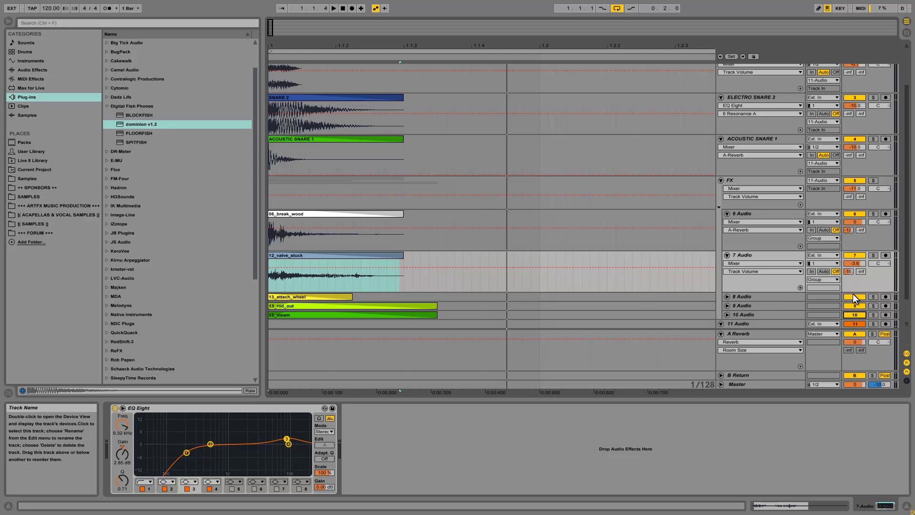
pyautogui.click(873, 297)
pyautogui.click(726, 296)
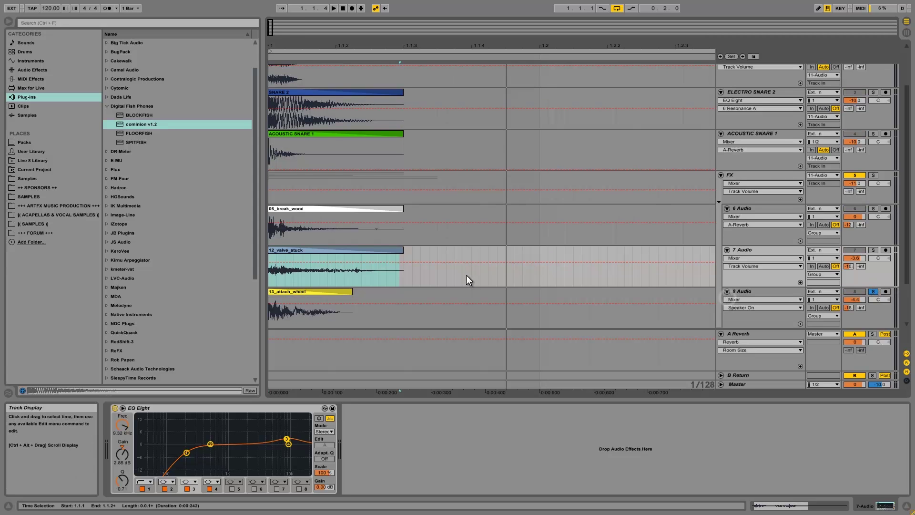
pyautogui.scroll(-3, 458, 272)
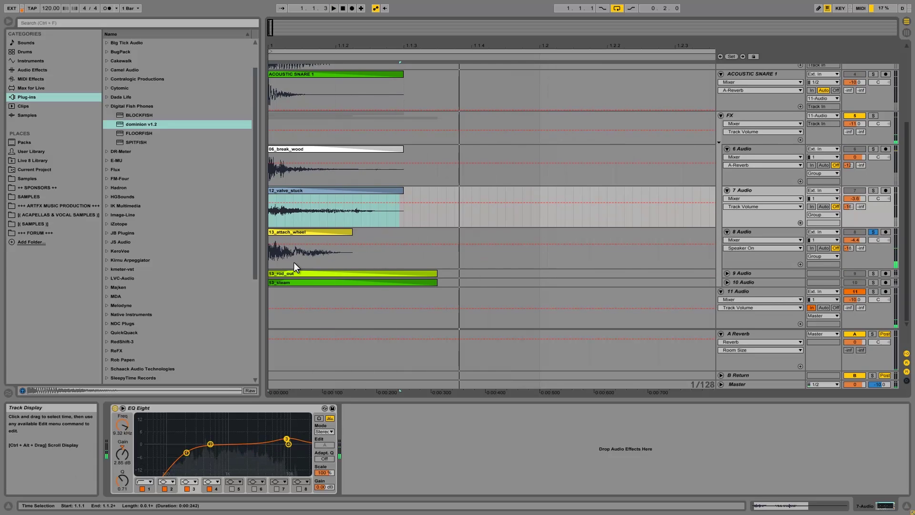
# Try longer end points for the 13_attach_wheel clip, listening to 8 Audio soloed and in the full mix.
pyautogui.moveTo(352, 232); pyautogui.dragTo(722, 219)
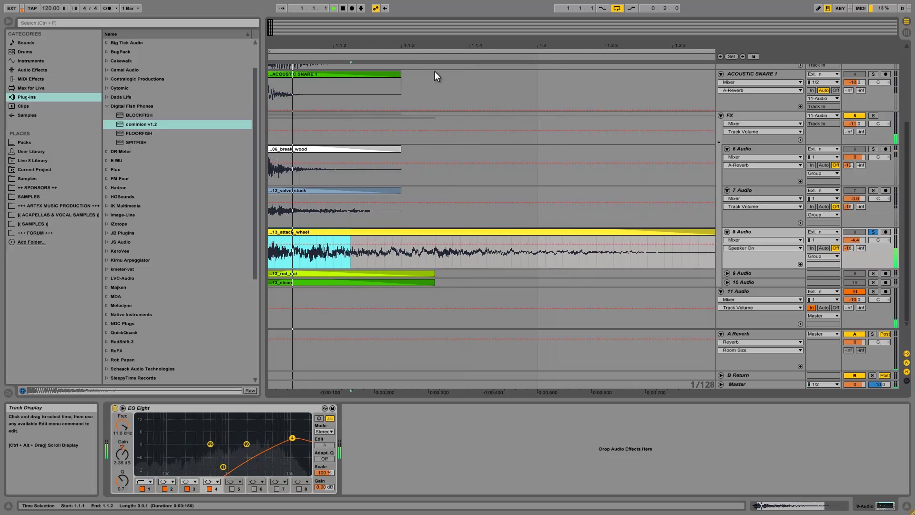
pyautogui.moveTo(401, 45); pyautogui.dragTo(400, 42)
pyautogui.moveTo(407, 233); pyautogui.dragTo(315, 242)
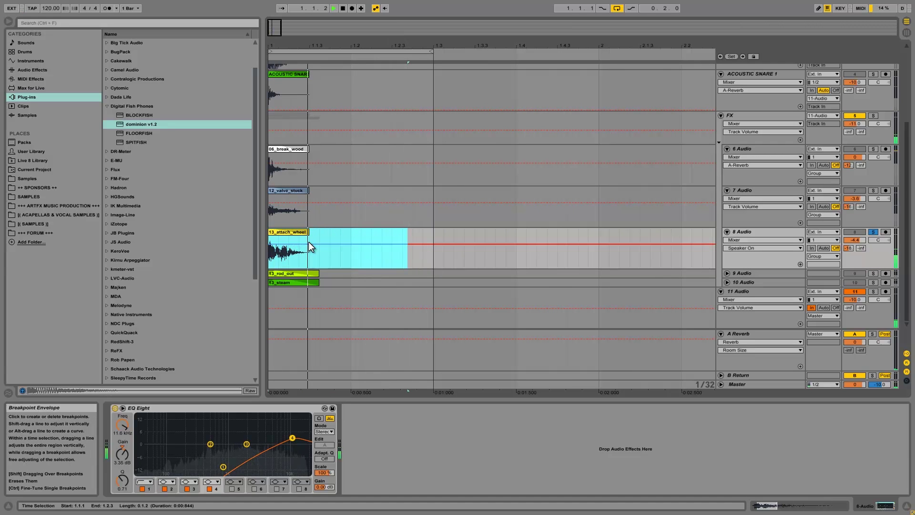
pyautogui.moveTo(308, 231); pyautogui.dragTo(337, 232)
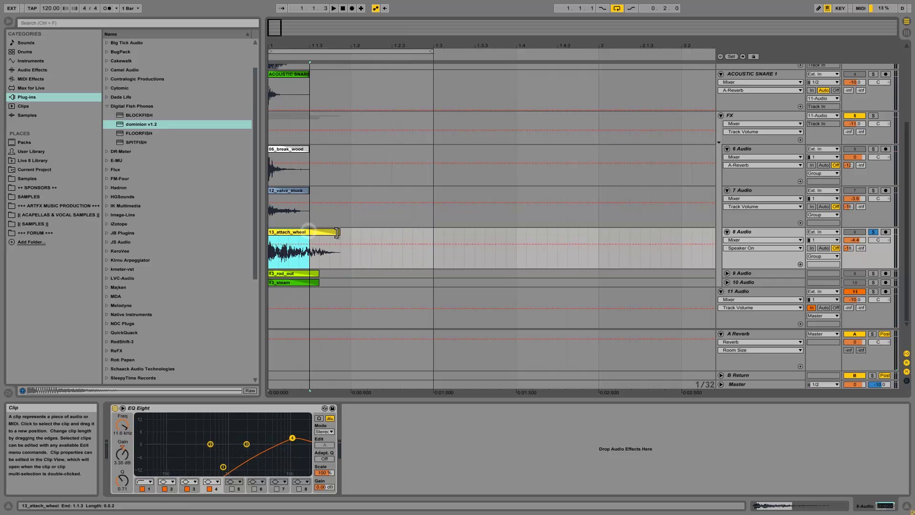
pyautogui.click(873, 232)
pyautogui.press('space')
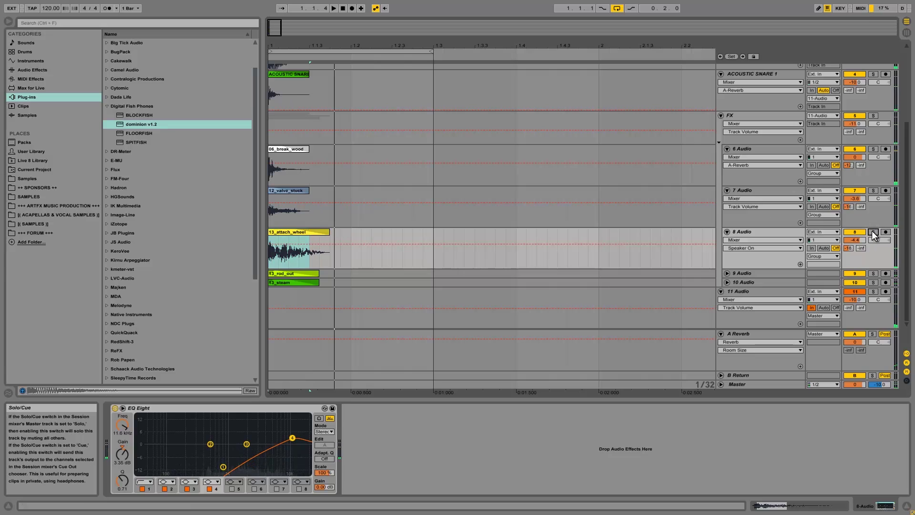
# Trim the end of the 13_attach_wheel clip to 1.1.3 and play the layered snare.
pyautogui.press('space')
pyautogui.moveTo(329, 232); pyautogui.dragTo(308, 232)
pyautogui.press('space')
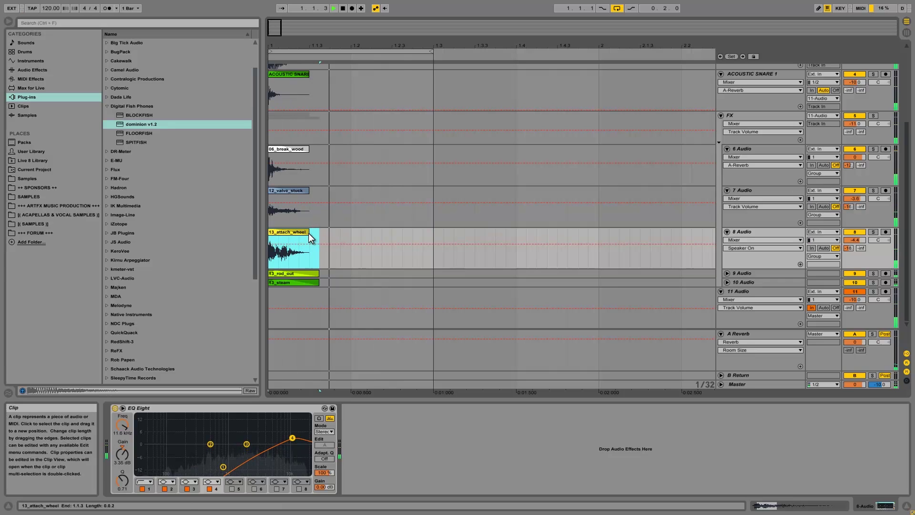
# Solo and unfold 9 Audio, and display the fades of its 13_rod_out clip.
pyautogui.click(778, 274)
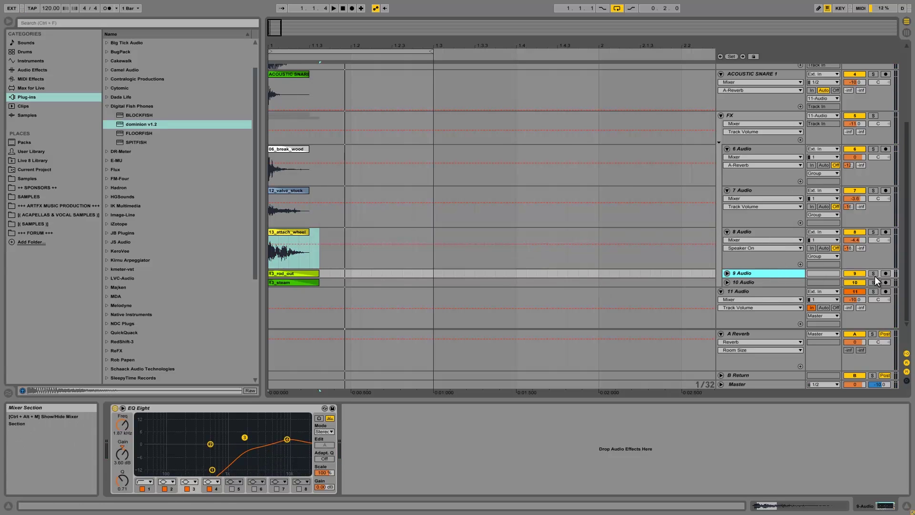
pyautogui.click(873, 273)
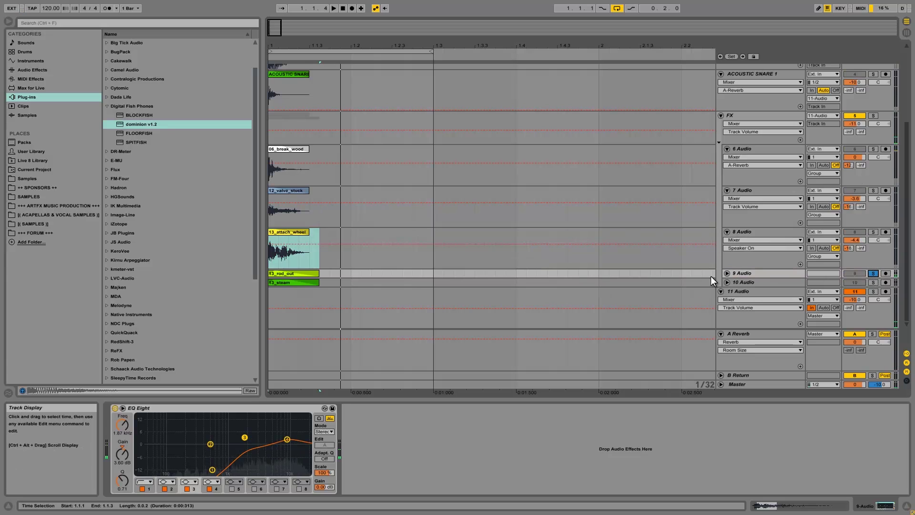
pyautogui.click(727, 273)
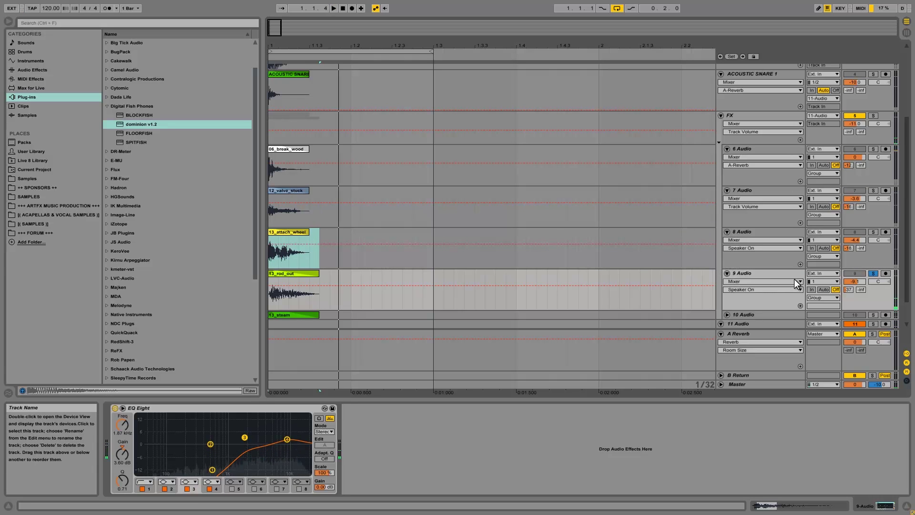
pyautogui.moveTo(277, 47); pyautogui.dragTo(278, 48)
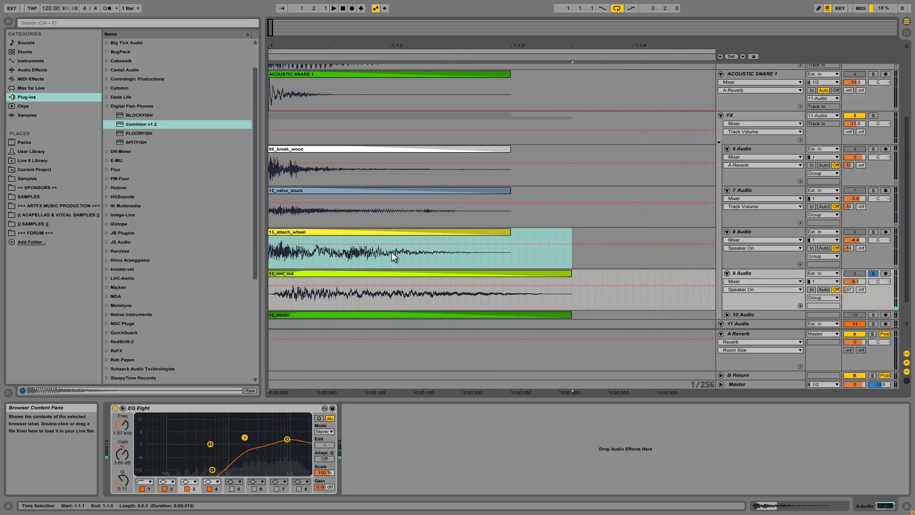
pyautogui.click(746, 282)
pyautogui.click(744, 290)
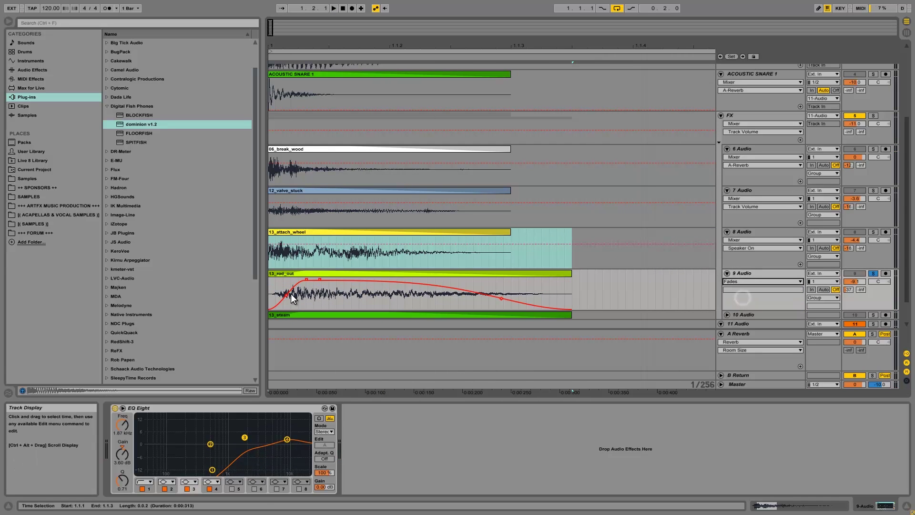
# Lengthen the 13_rod_out clip's fade-in up to the start of its fade-out, listen, and unsolo 9 Audio.
pyautogui.moveTo(307, 281)
pyautogui.mouseDown()
pyautogui.moveTo(258, 283)
pyautogui.moveTo(321, 282)
pyautogui.mouseUp()
pyautogui.press('space')
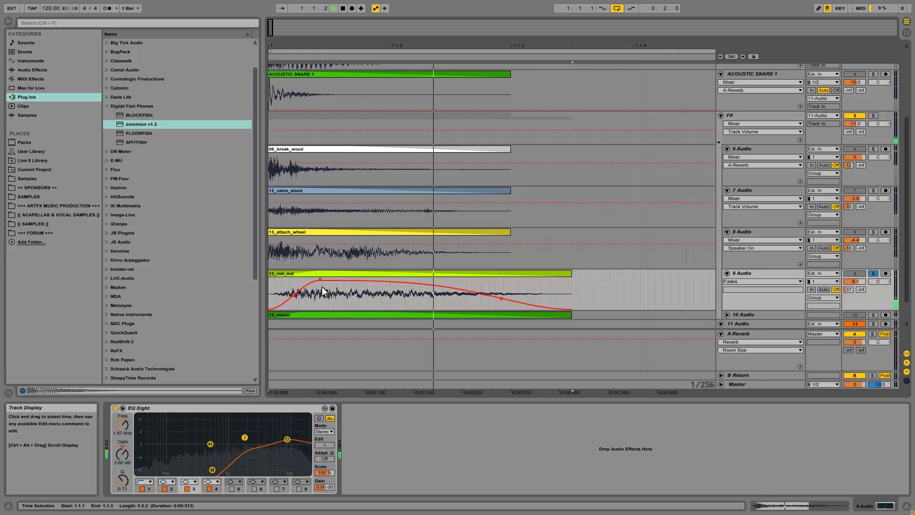
pyautogui.press('space')
pyautogui.click(873, 273)
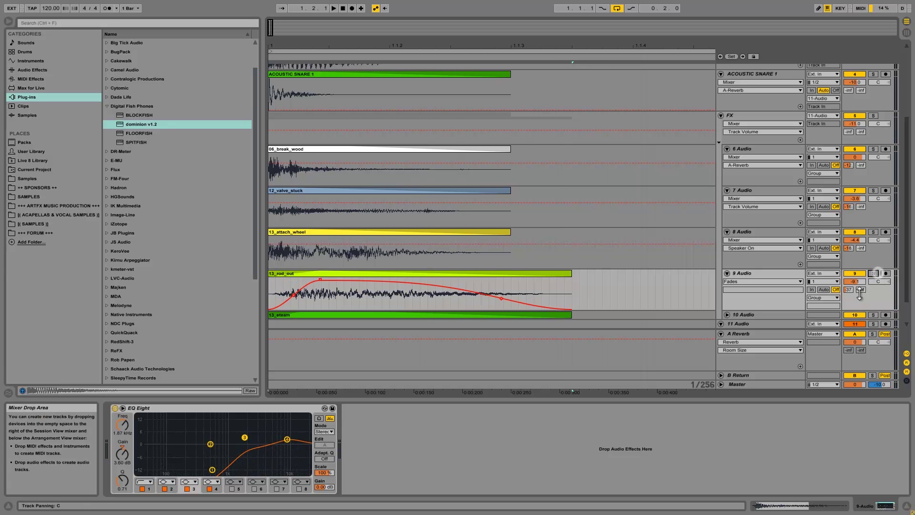
# Solo and unfold 10 Audio, and display the fades of its 13_steam clip.
pyautogui.click(873, 316)
pyautogui.click(726, 314)
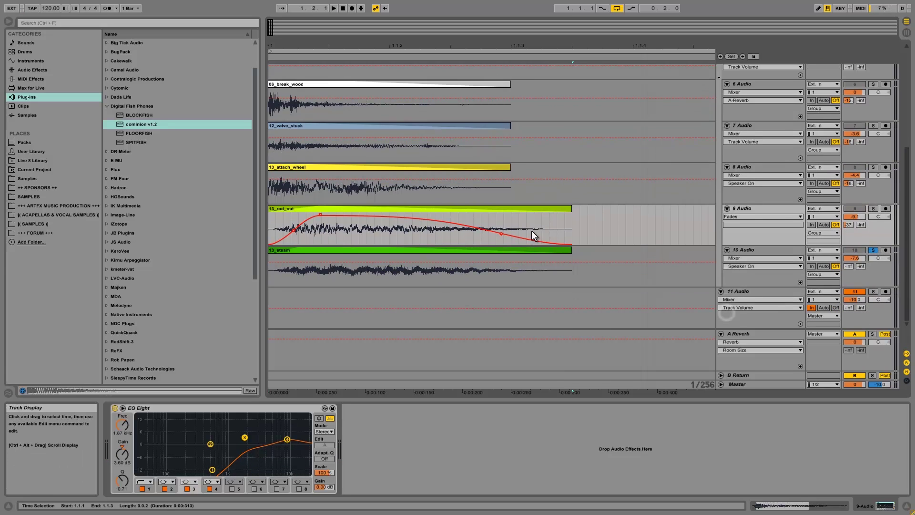
pyautogui.click(434, 260)
pyautogui.click(765, 258)
pyautogui.click(726, 269)
# Compare 13_steam with EQ Eight off and on, and set 10 Audio's volume to about -6.7 dB.
pyautogui.press('space')
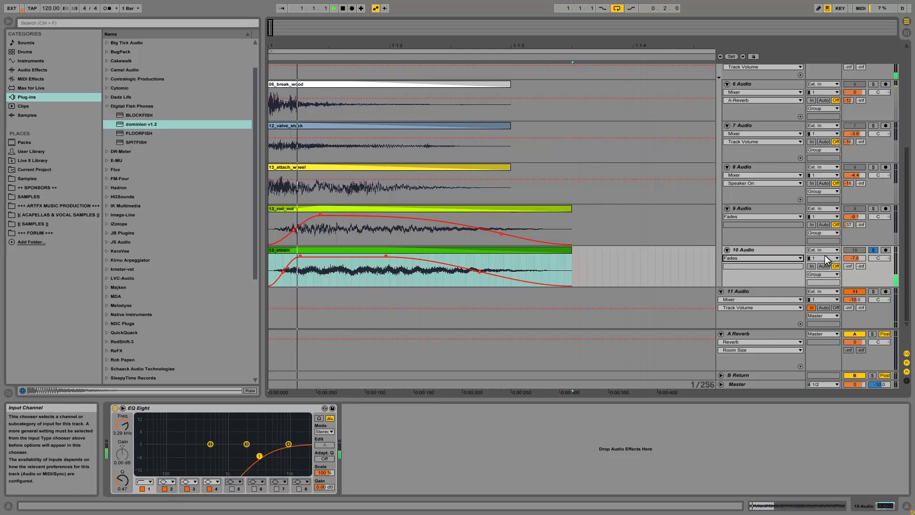
pyautogui.click(114, 408)
pyautogui.click(114, 408)
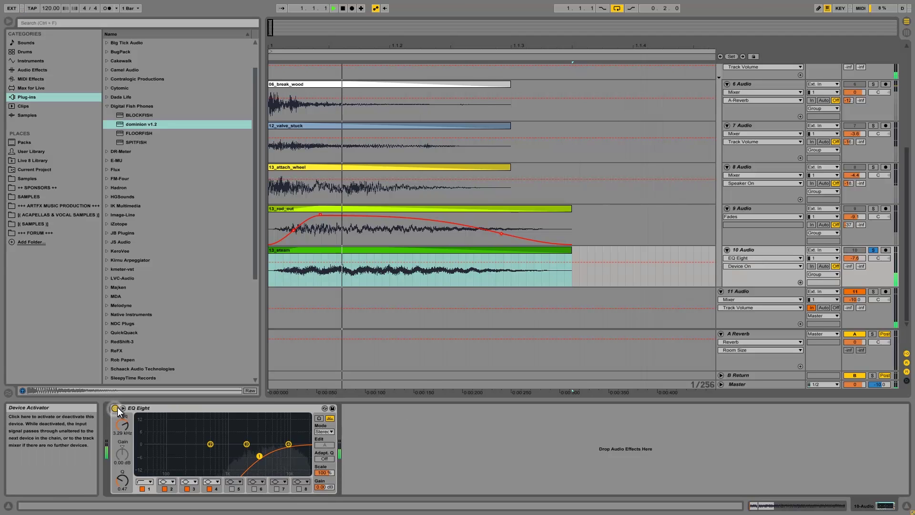
pyautogui.scroll(4, 688, 270)
pyautogui.scroll(-3, 771, 234)
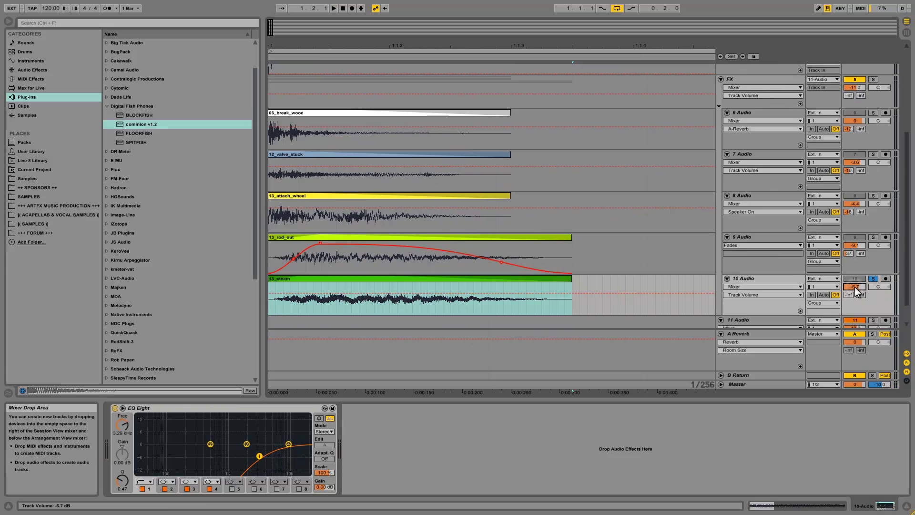
# Listen to the complete FX group soloed and then together with all the snare layers.
pyautogui.scroll(2, 854, 287)
pyautogui.click(872, 165)
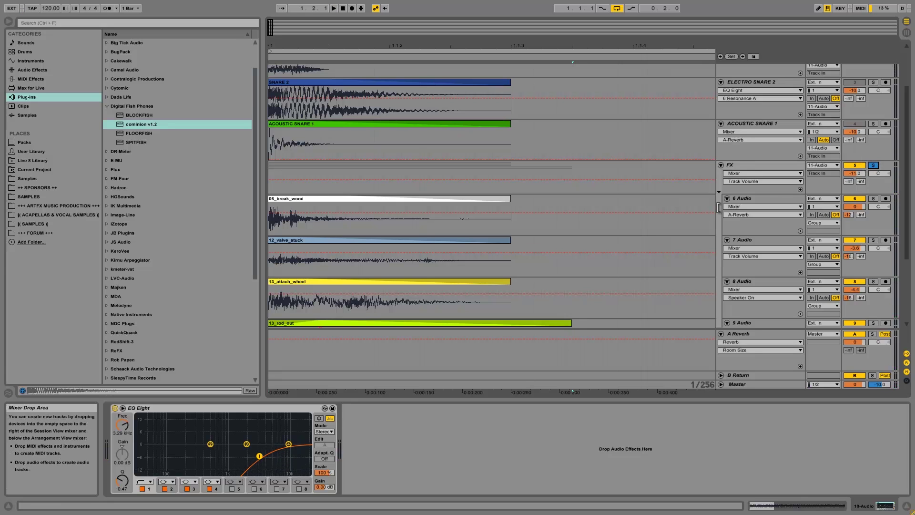
pyautogui.press('space')
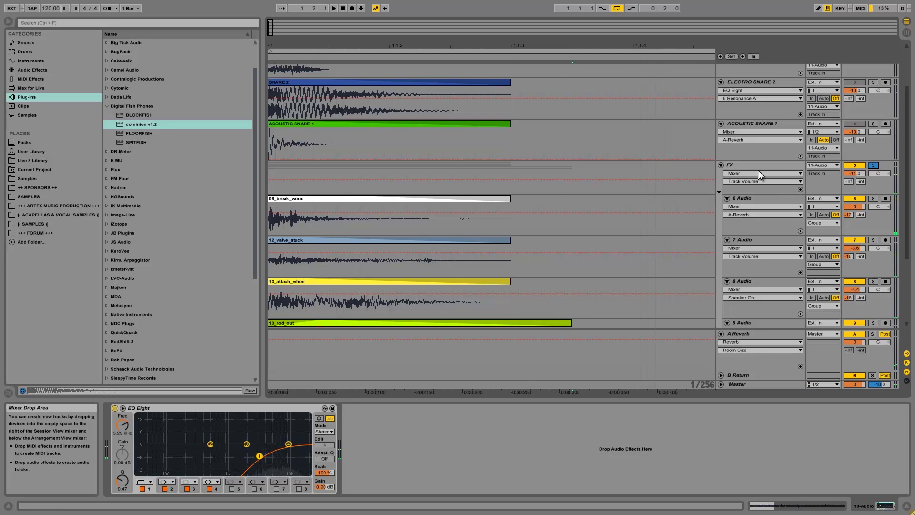
pyautogui.click(874, 165)
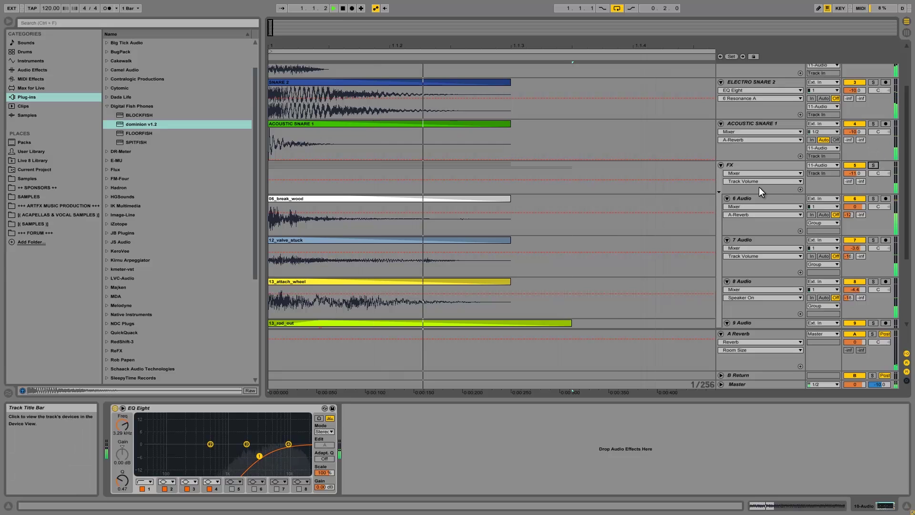
# Fold the 909 snare, both electro snare, acoustic snare and FX group tracks in the arrangement.
pyautogui.moveTo(332, 44); pyautogui.dragTo(278, 43)
pyautogui.scroll(2, 315, 177)
pyautogui.scroll(1, 316, 184)
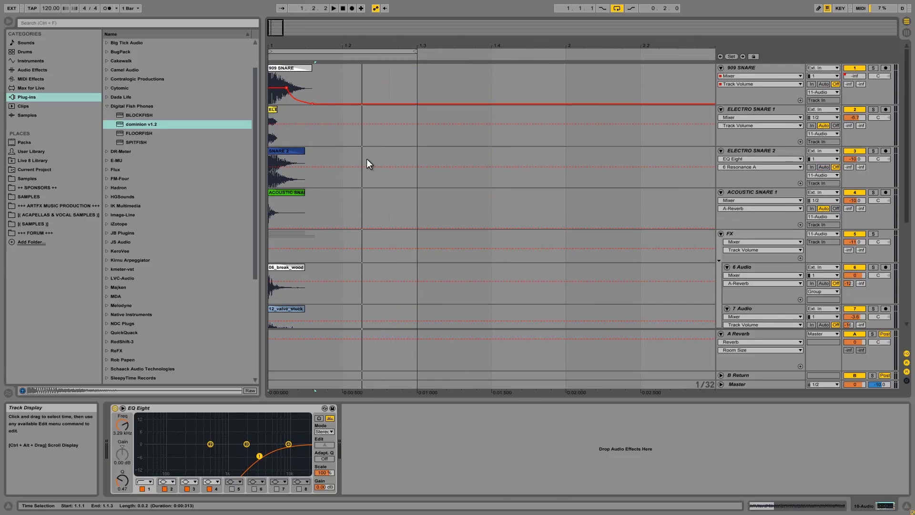
pyautogui.click(722, 68)
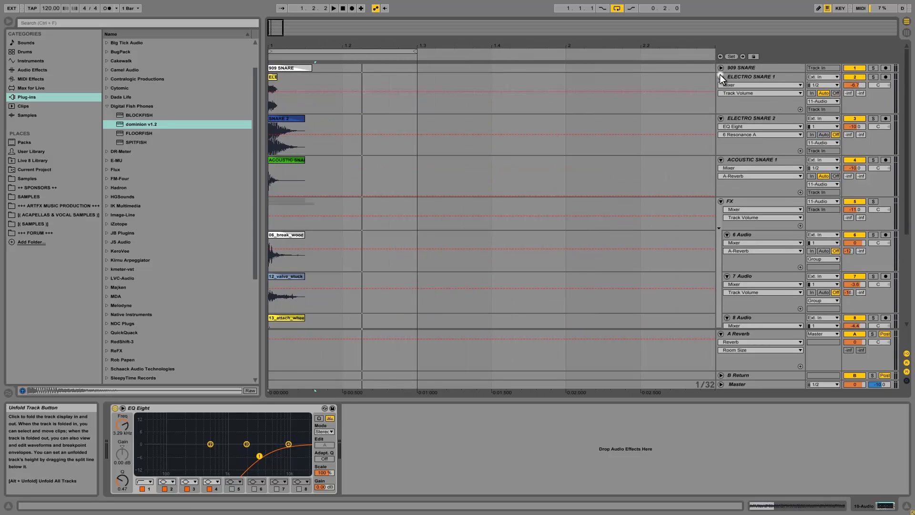
pyautogui.click(721, 77)
pyautogui.click(722, 86)
pyautogui.click(721, 95)
pyautogui.click(722, 104)
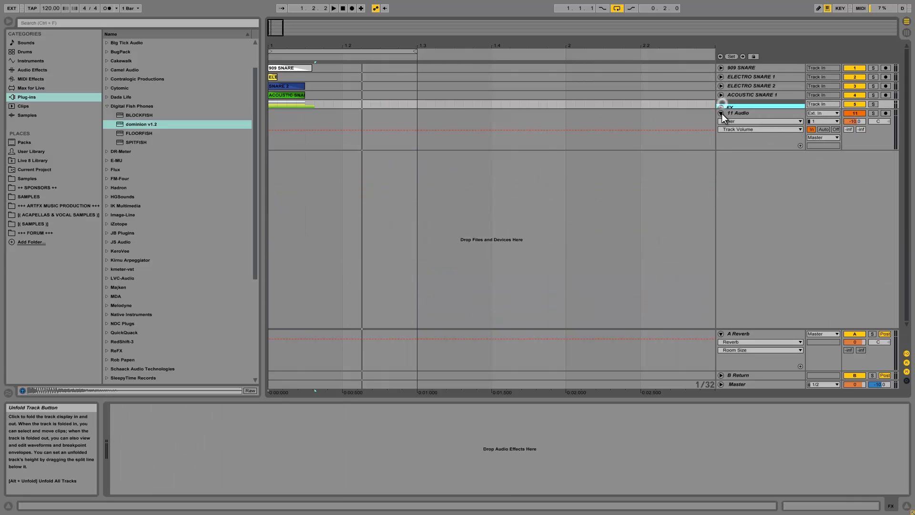
pyautogui.click(739, 113)
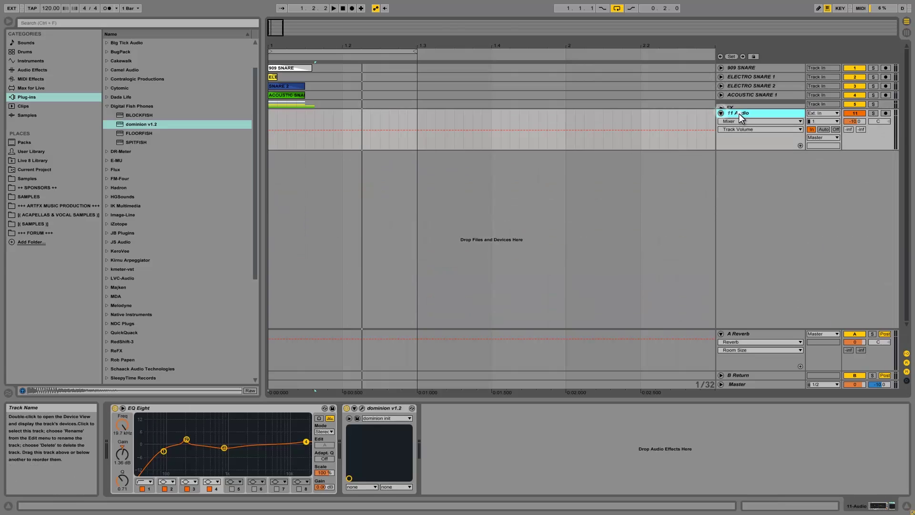
pyautogui.click(873, 114)
pyautogui.press('space')
pyautogui.press('space')
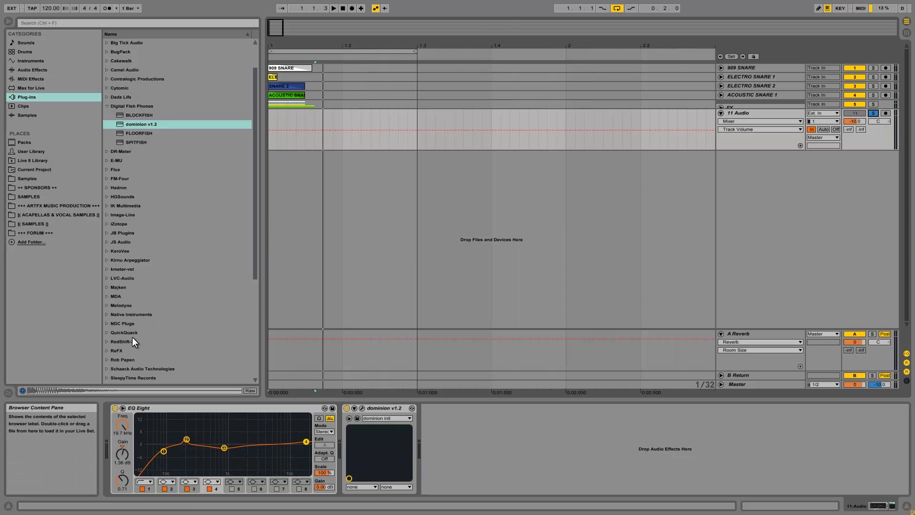
# Add Variety Of Sound's FerricTDS after dominion on 11 Audio, raise its limiter amount, and close the plug-in window.
pyautogui.scroll(-5, 133, 337)
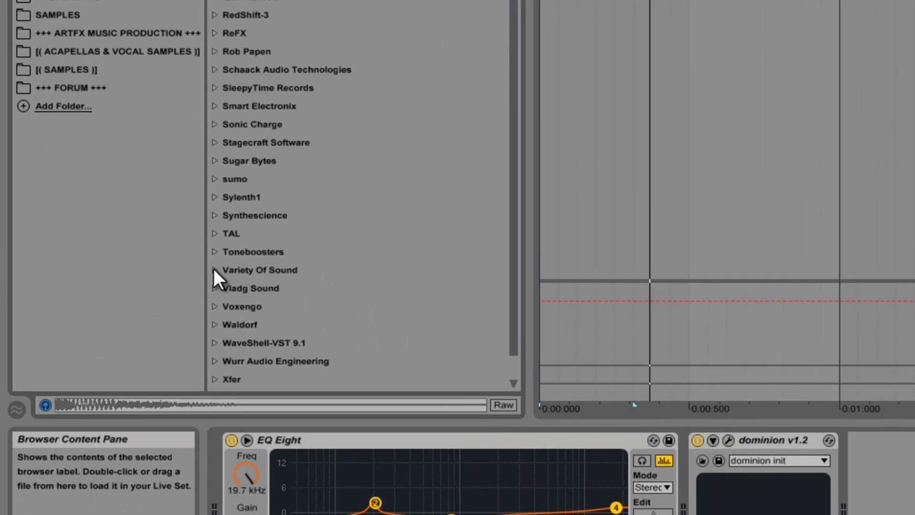
pyautogui.click(213, 270)
pyautogui.moveTo(283, 272); pyautogui.dragTo(914, 476)
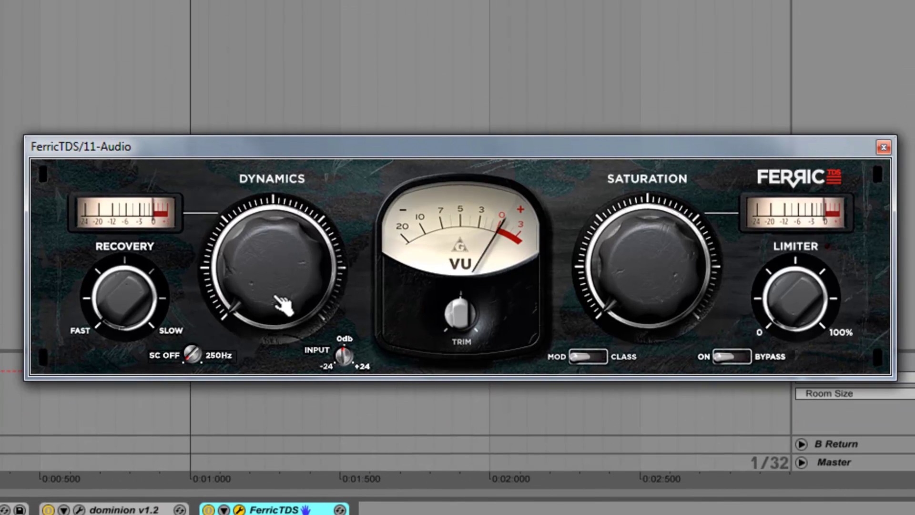
pyautogui.moveTo(793, 297); pyautogui.dragTo(793, 272)
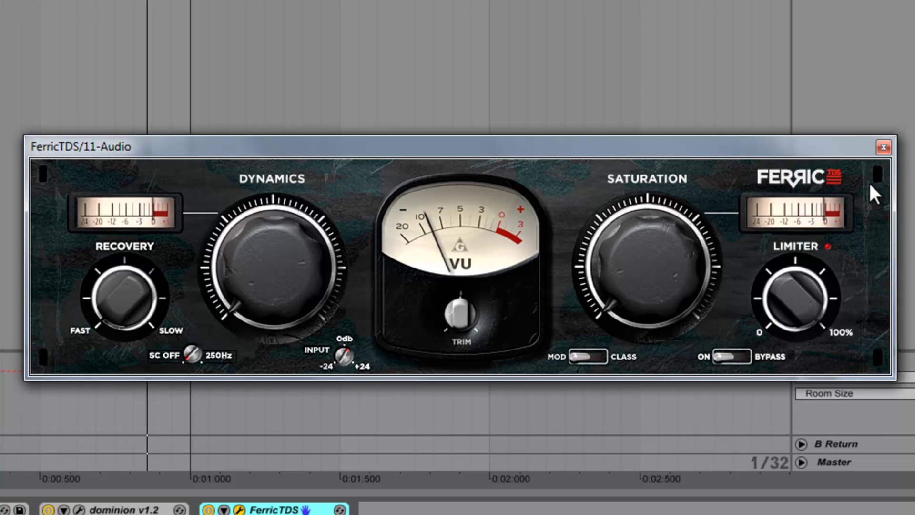
pyautogui.click(883, 147)
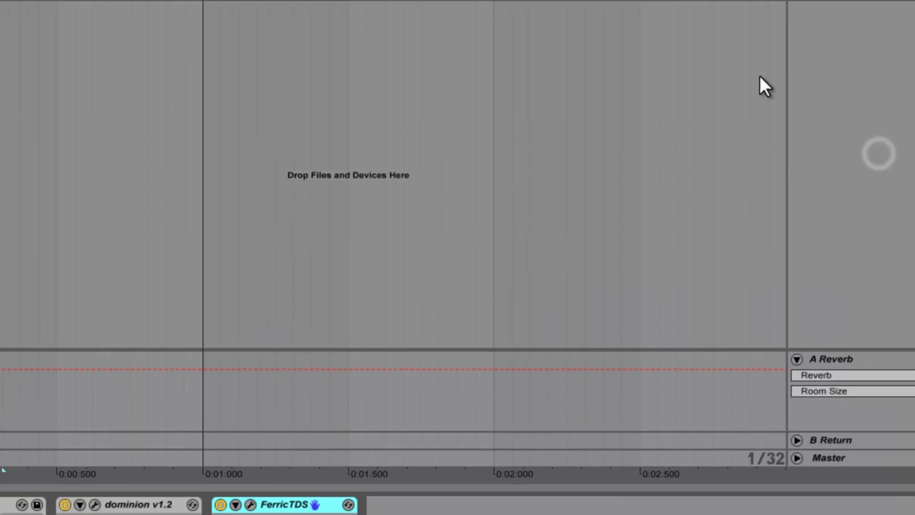